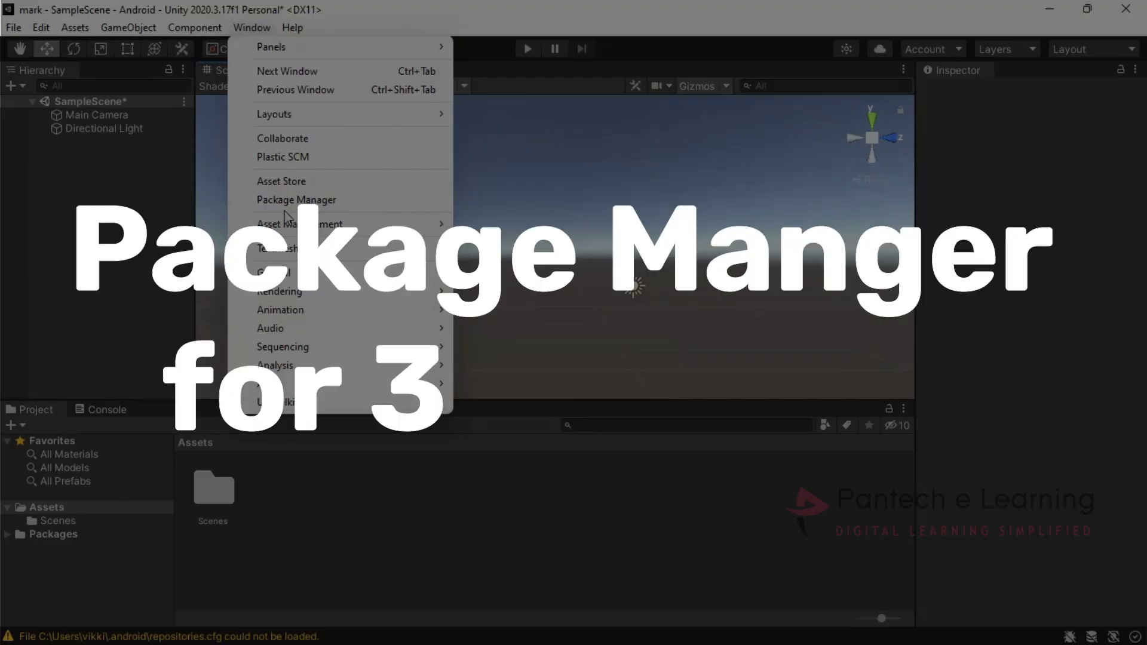
In Package Manager, browse Unity Registry, My Assets and Built-in packages, ending on My Assets
click(293, 199)
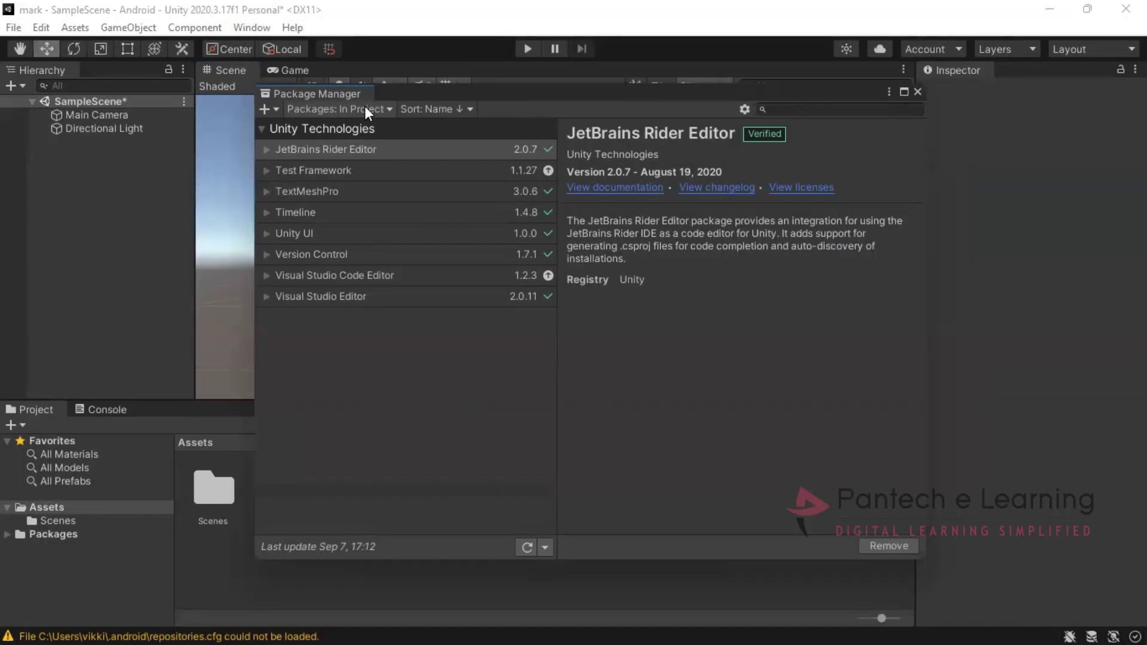
click(364, 109)
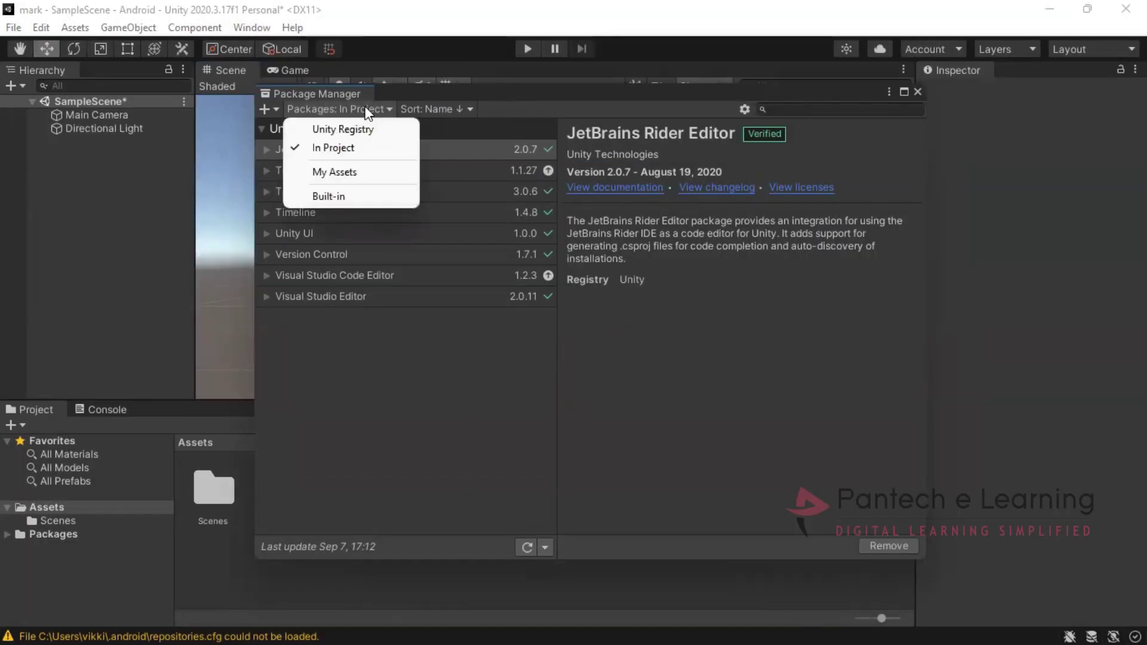
click(371, 127)
click(381, 109)
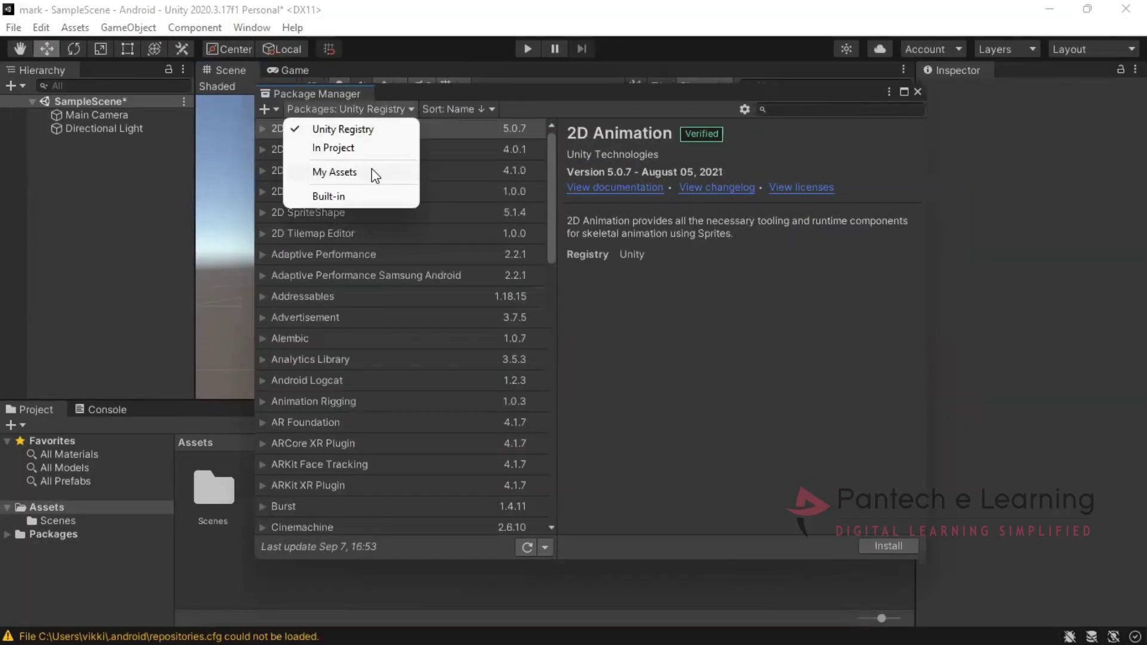
click(373, 174)
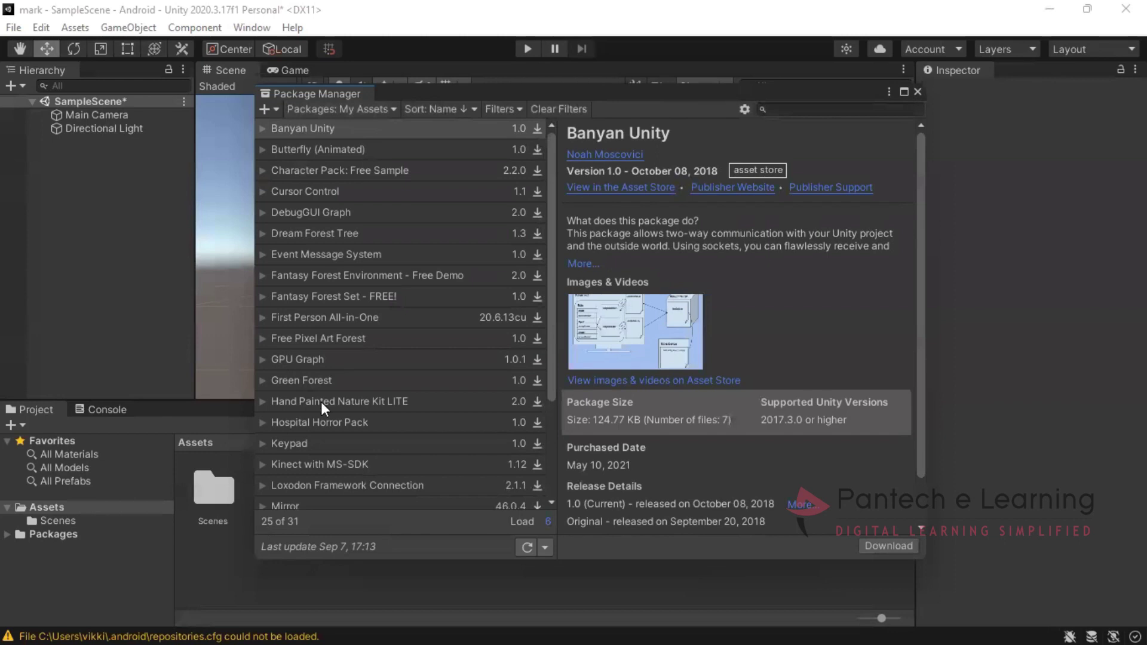
scroll(321, 401, down, 3)
scroll(331, 326, up, 3)
click(365, 110)
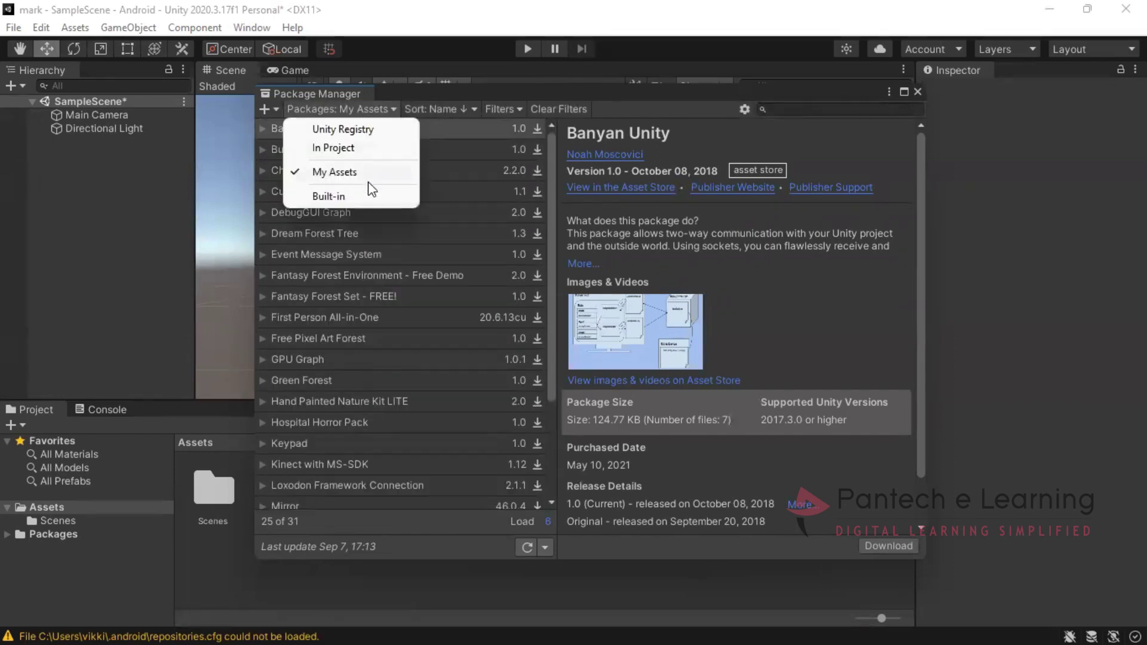
click(396, 196)
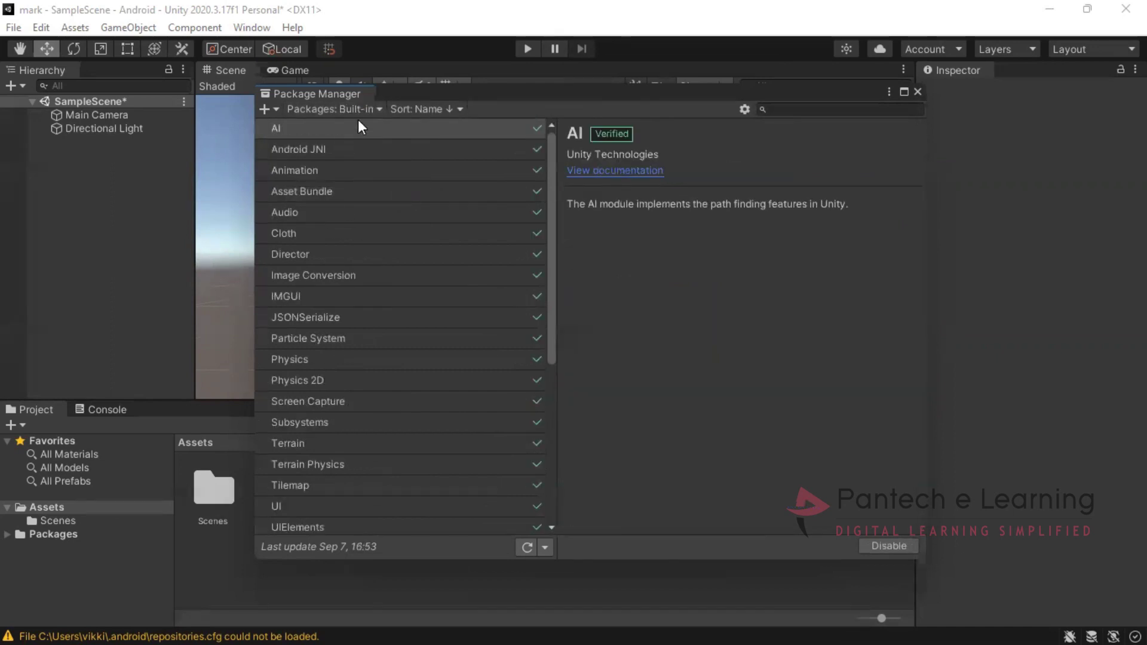
click(361, 108)
click(355, 170)
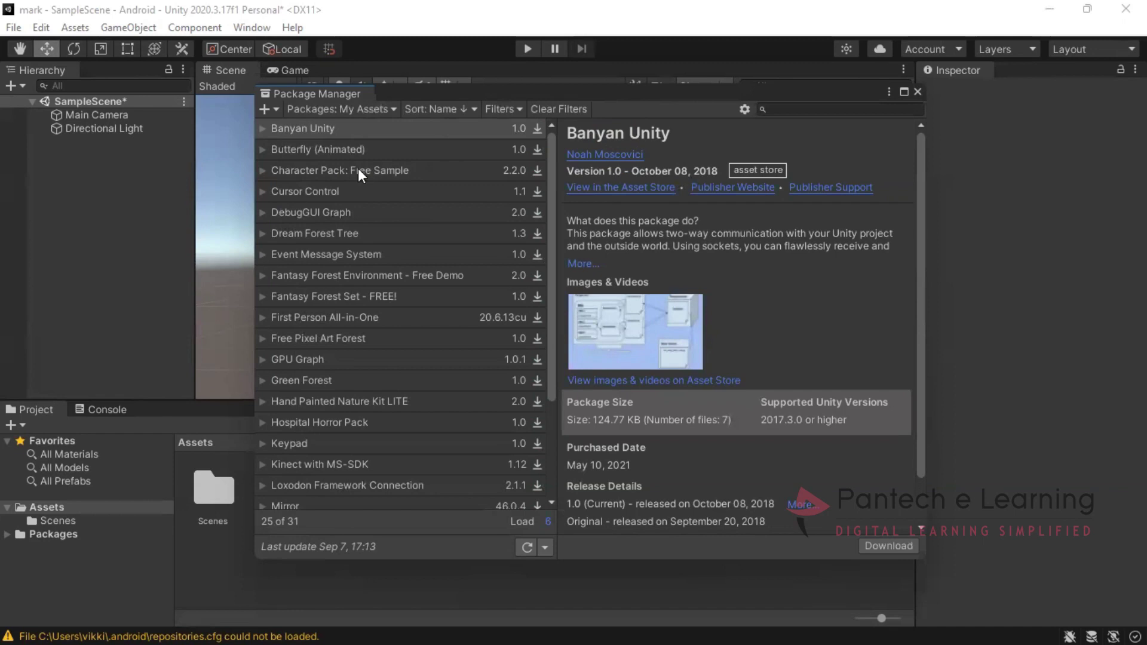
scroll(357, 167, down, 5)
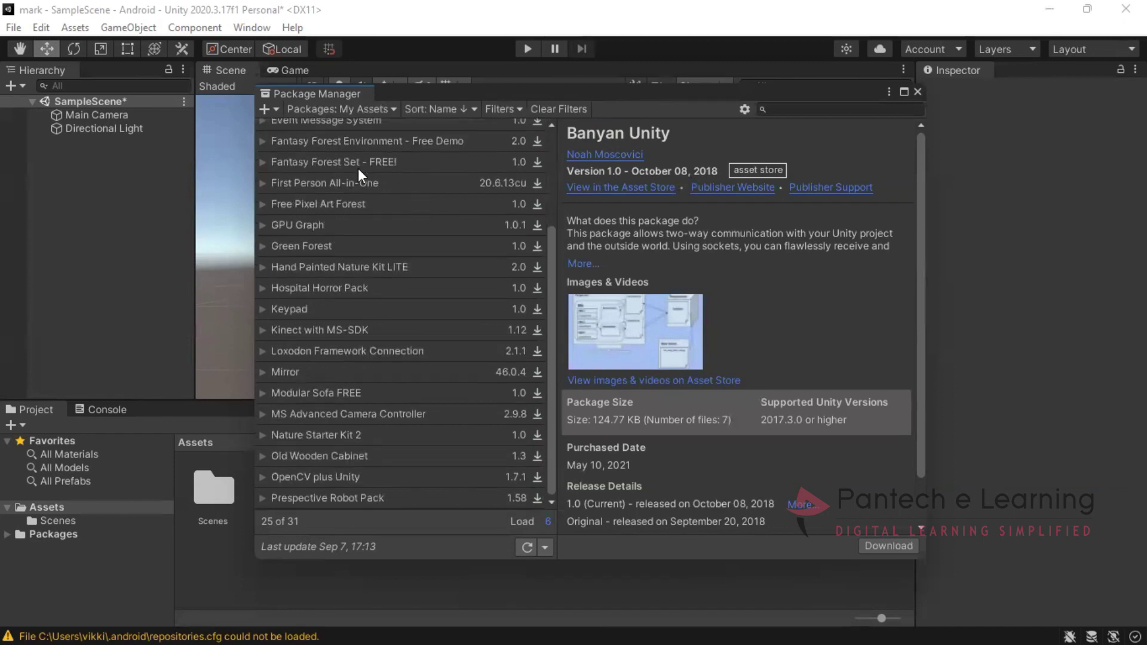
Open the Asset Store window and launch the Asset Store website in the browser
click(252, 28)
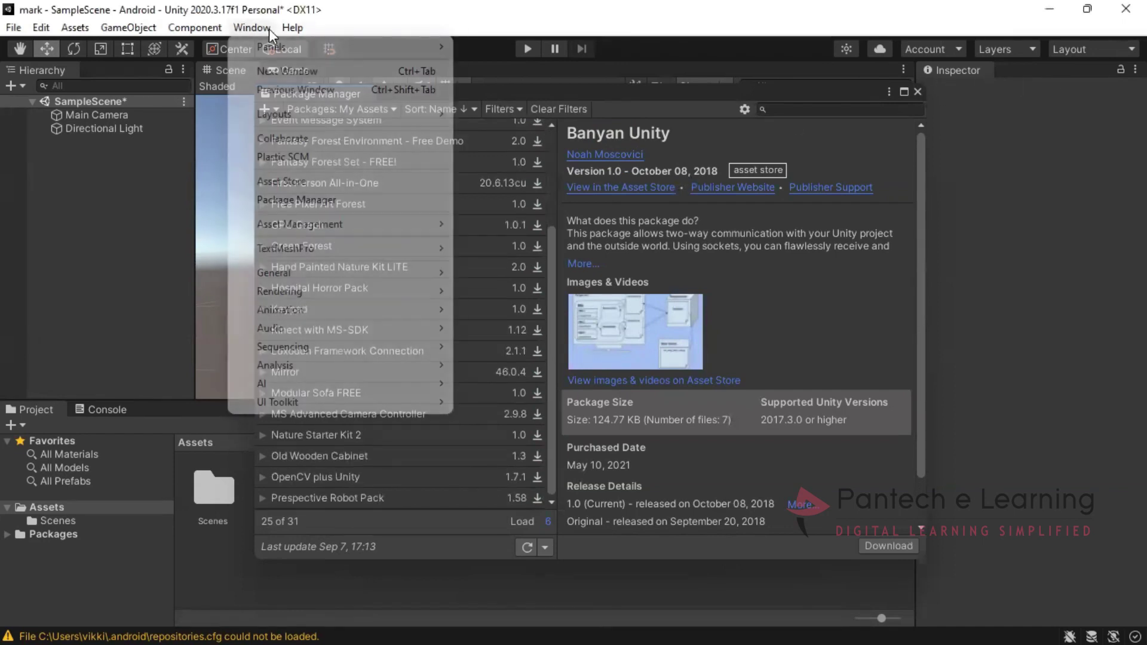
click(276, 178)
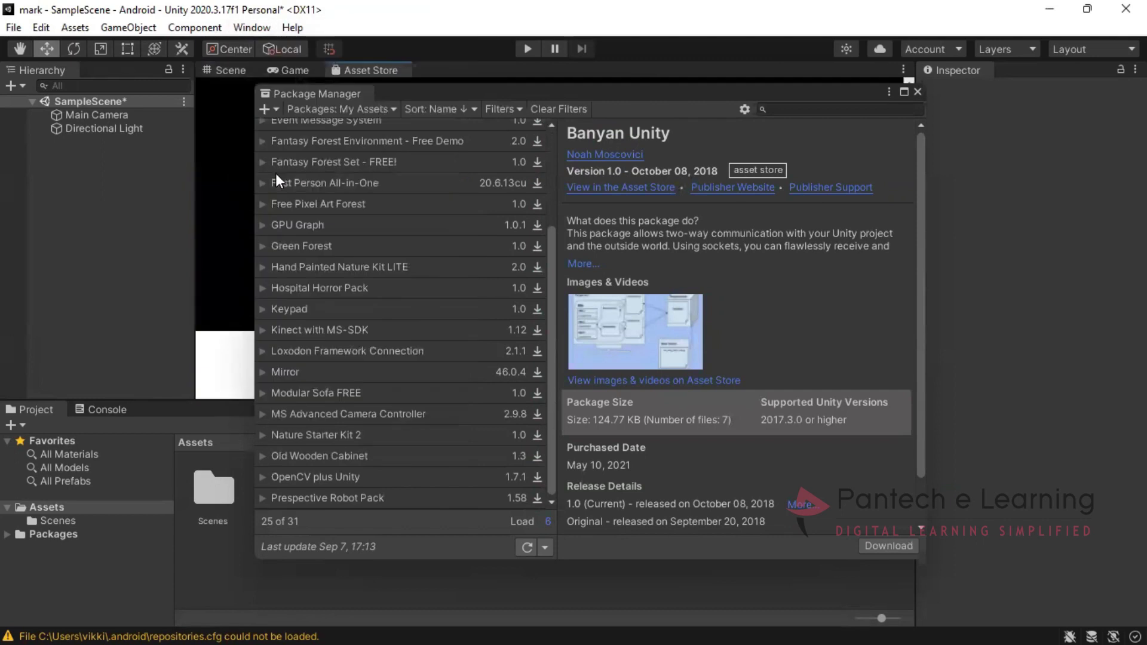
scroll(372, 281, up, 3)
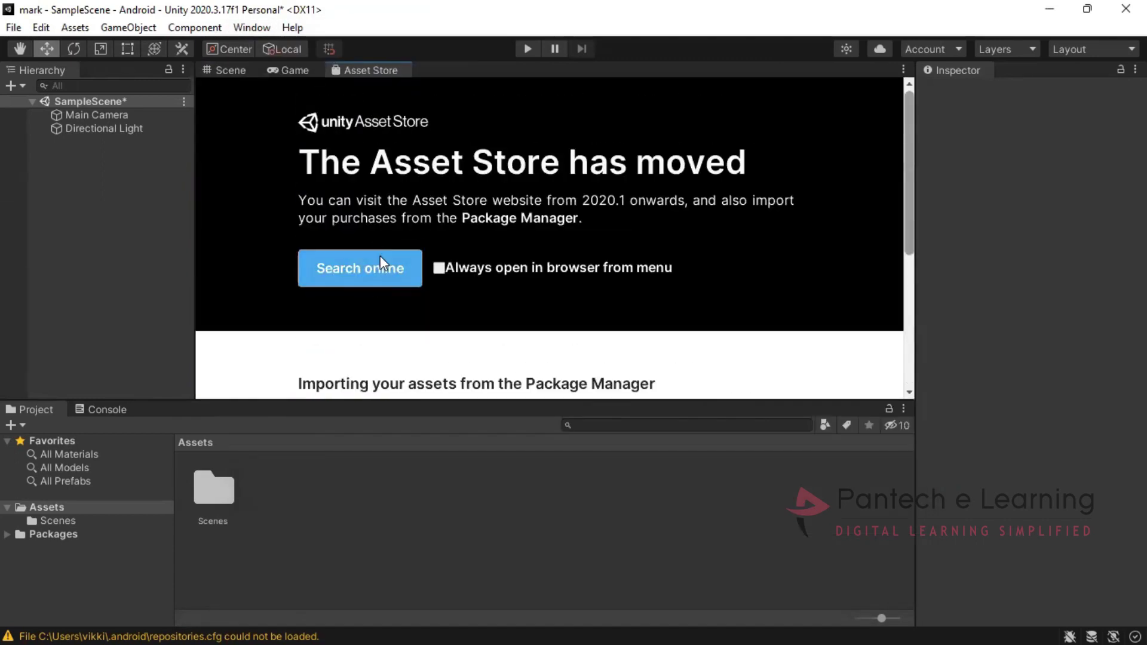
click(380, 258)
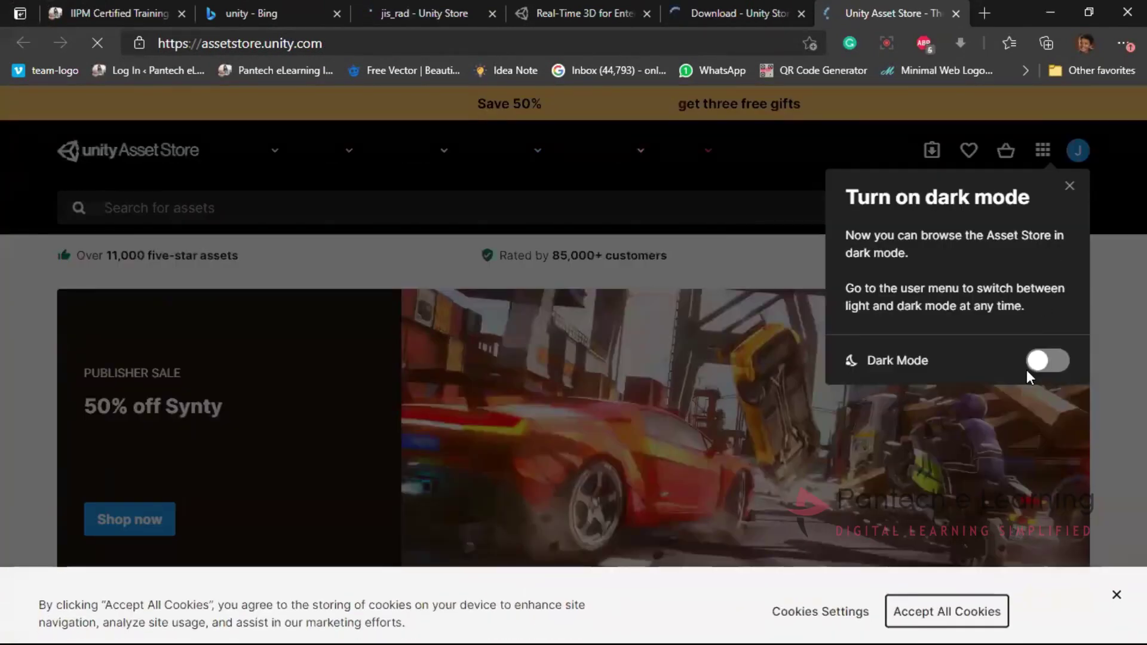
Enable the store's Dark Mode, then open the 3D tile under Browse by category
click(1046, 360)
click(1070, 153)
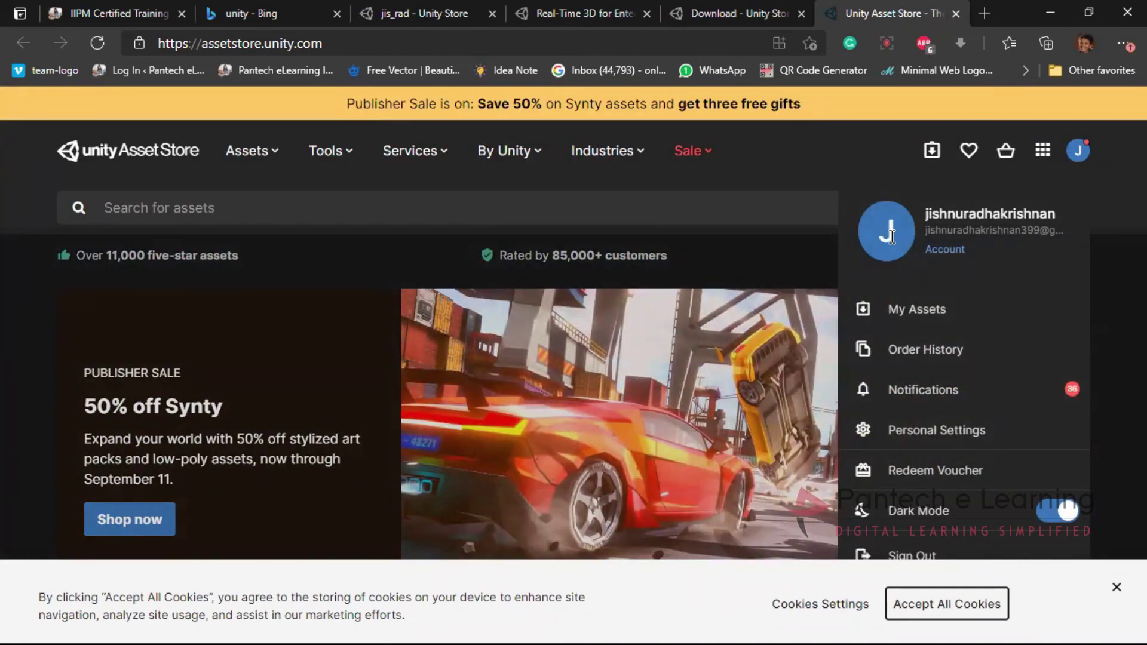
scroll(762, 387, down, 10)
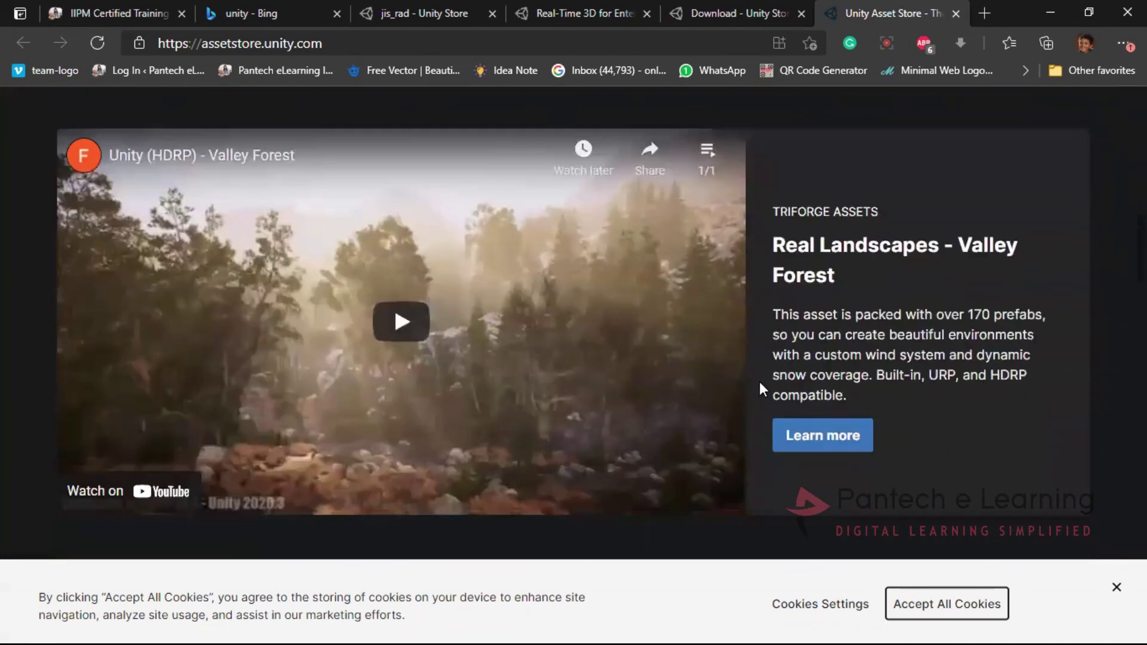
scroll(760, 389, down, 3)
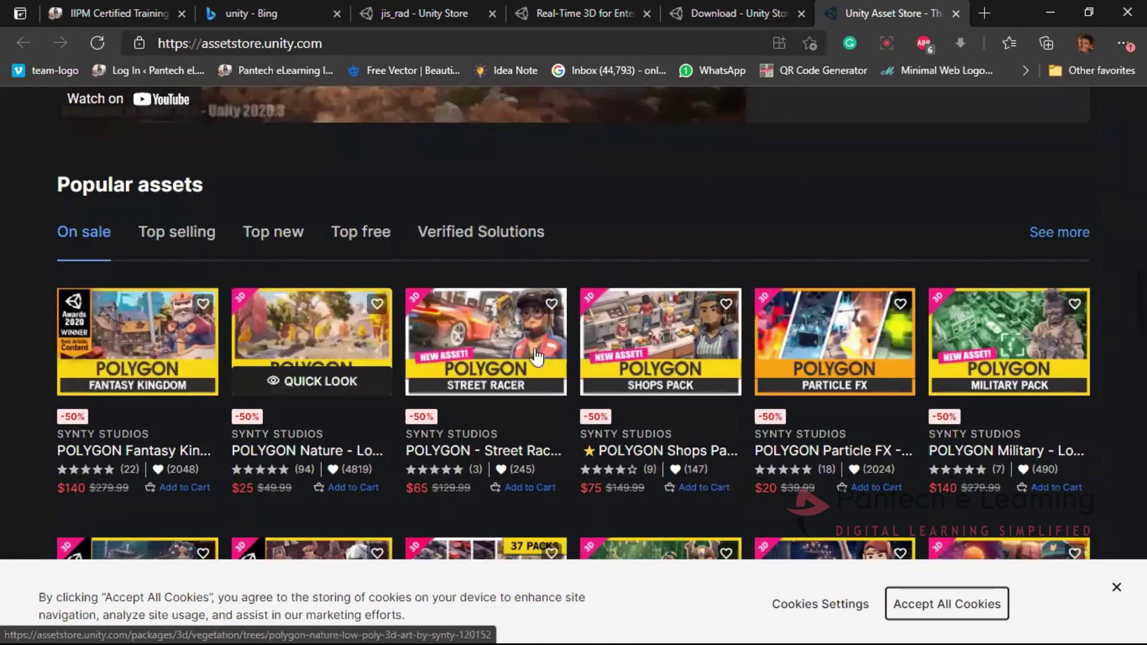
scroll(540, 443, down, 2)
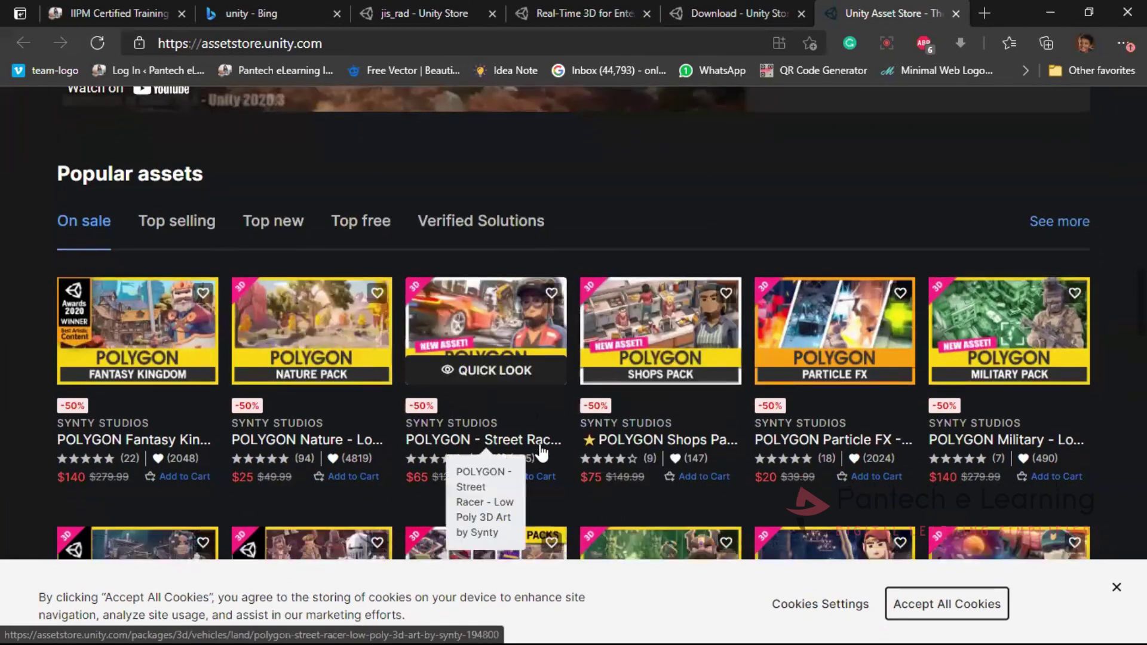
scroll(539, 443, down, 10)
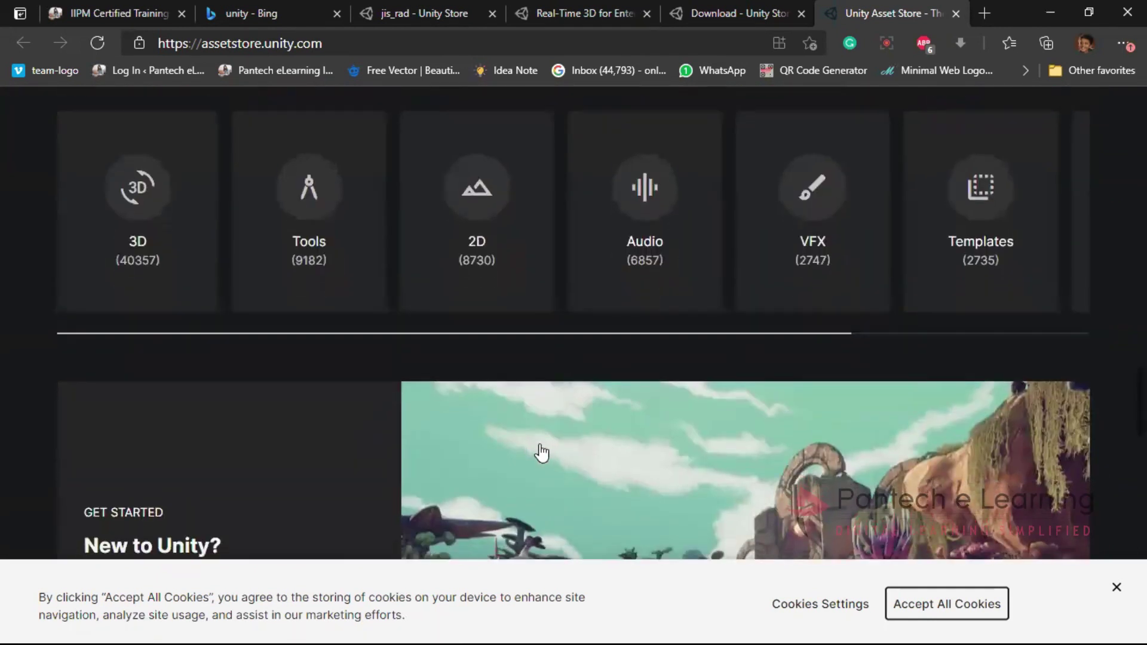
scroll(542, 453, down, 10)
scroll(542, 452, up, 10)
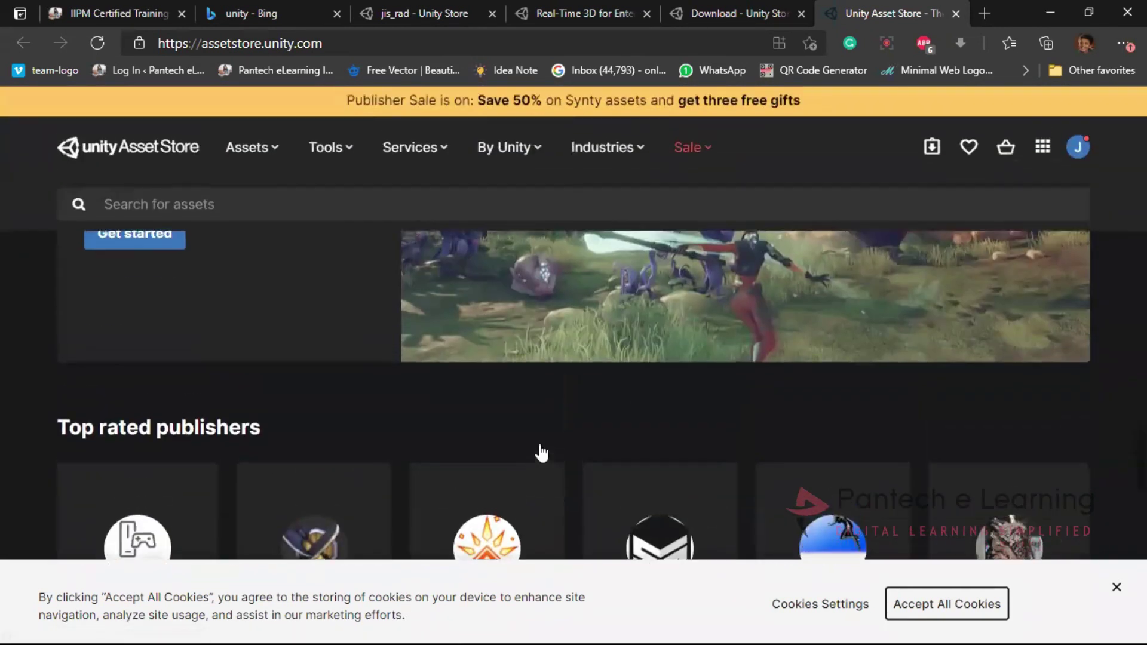
scroll(542, 452, up, 5)
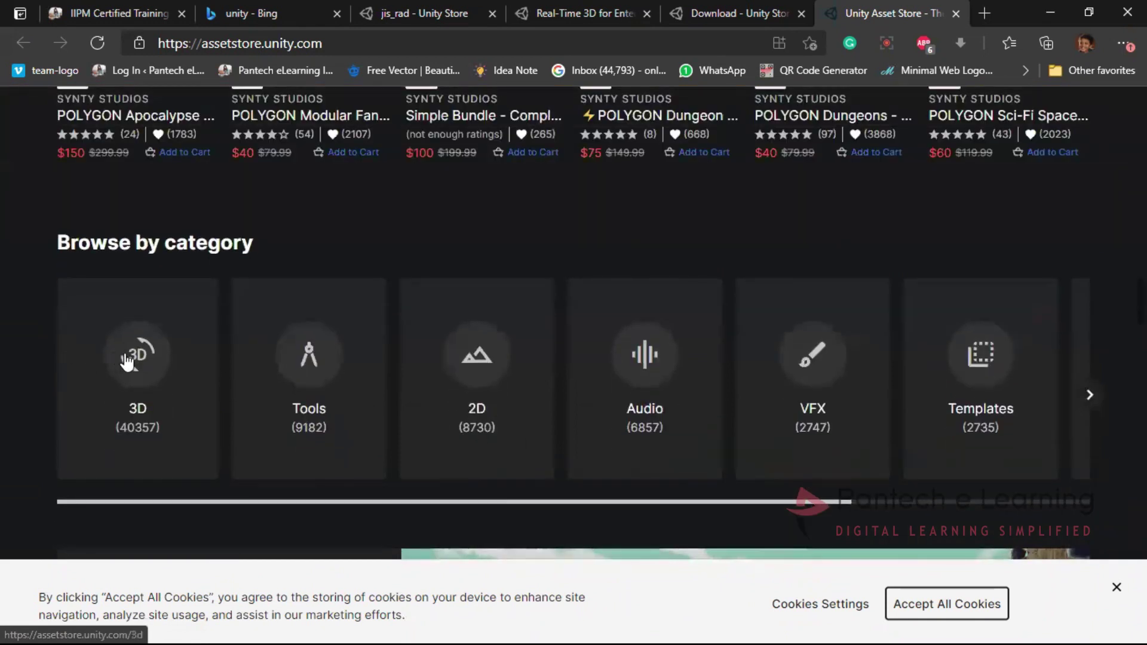
click(131, 359)
scroll(469, 403, down, 4)
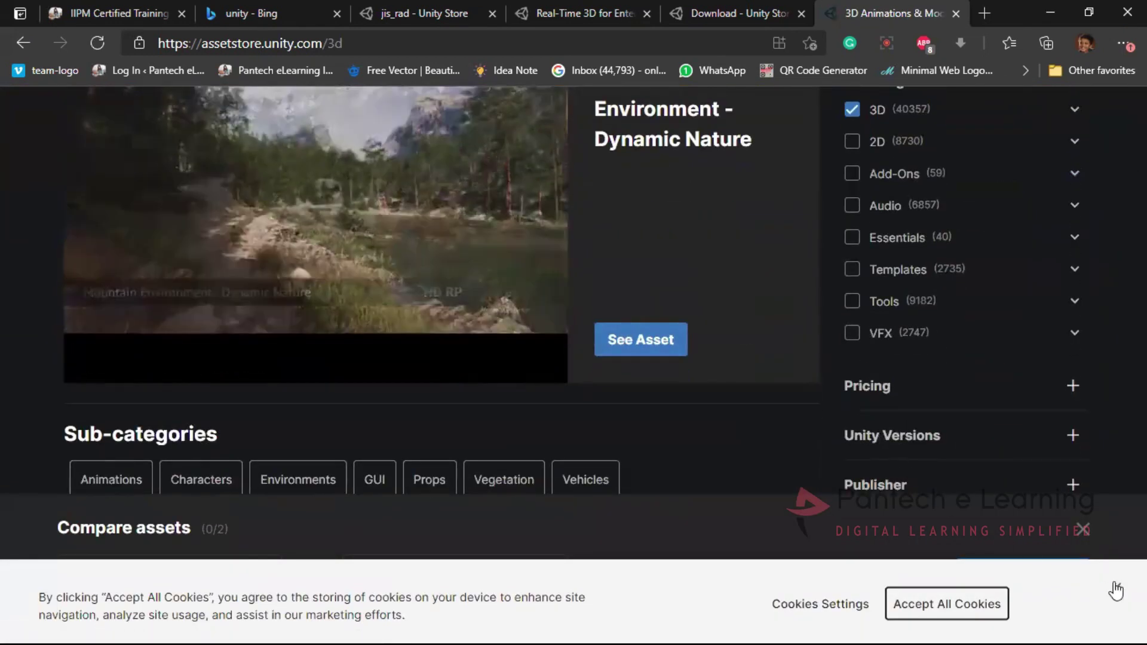
Dismiss the cookie notice and filter the 3D results to the Animations sub-category
click(1116, 590)
click(1077, 448)
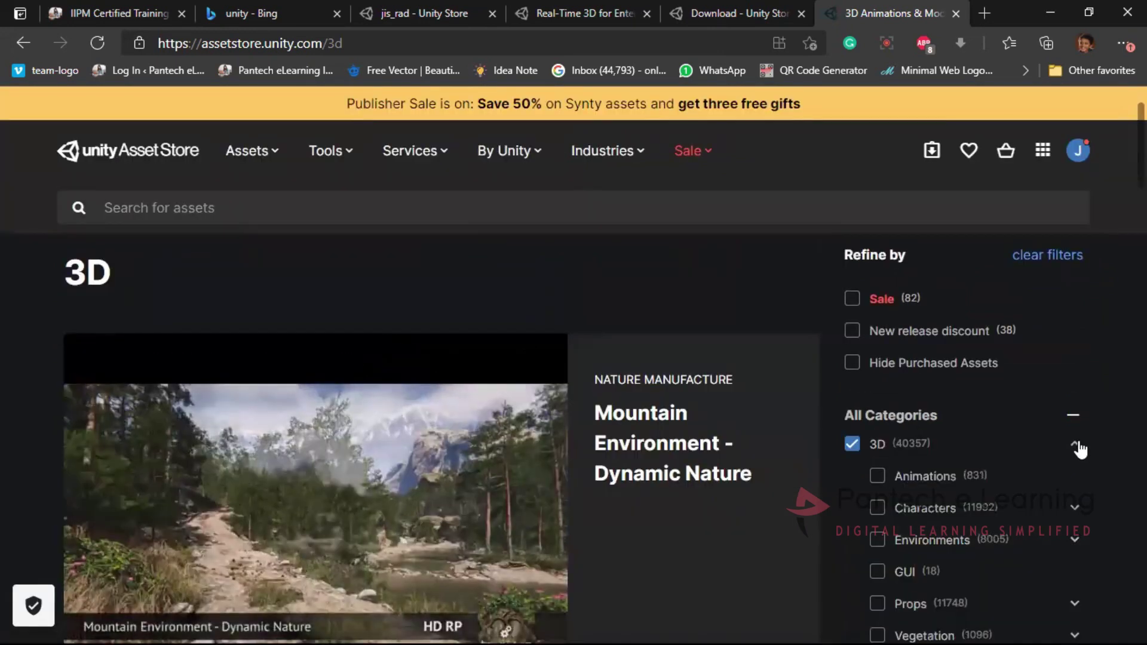
scroll(1080, 449, down, 3)
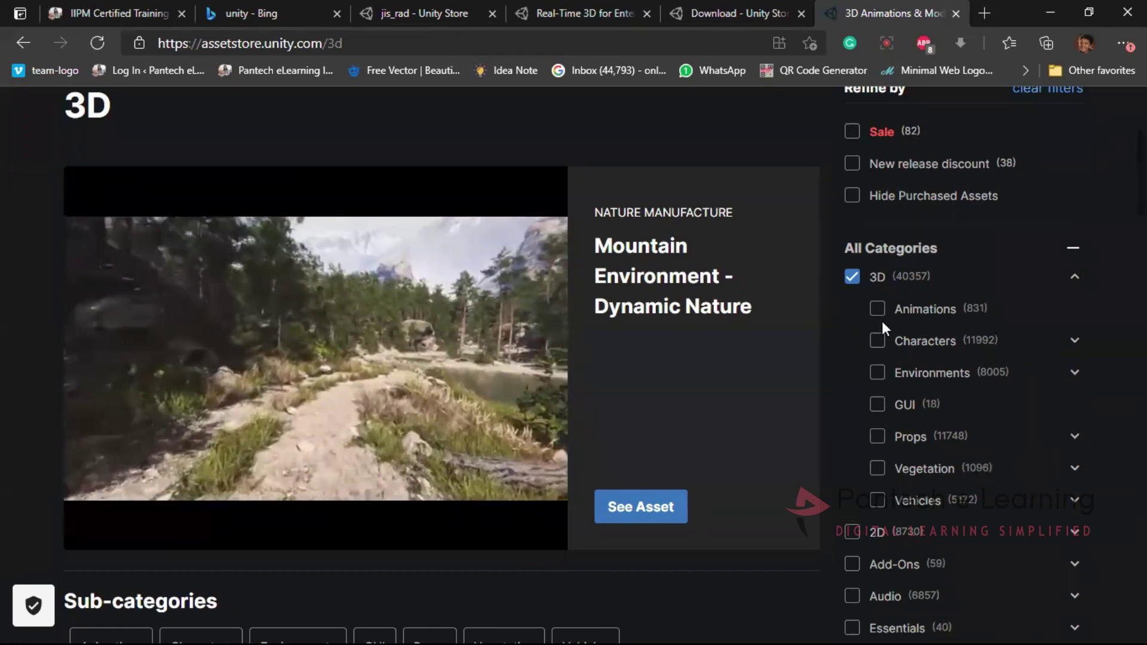
click(882, 307)
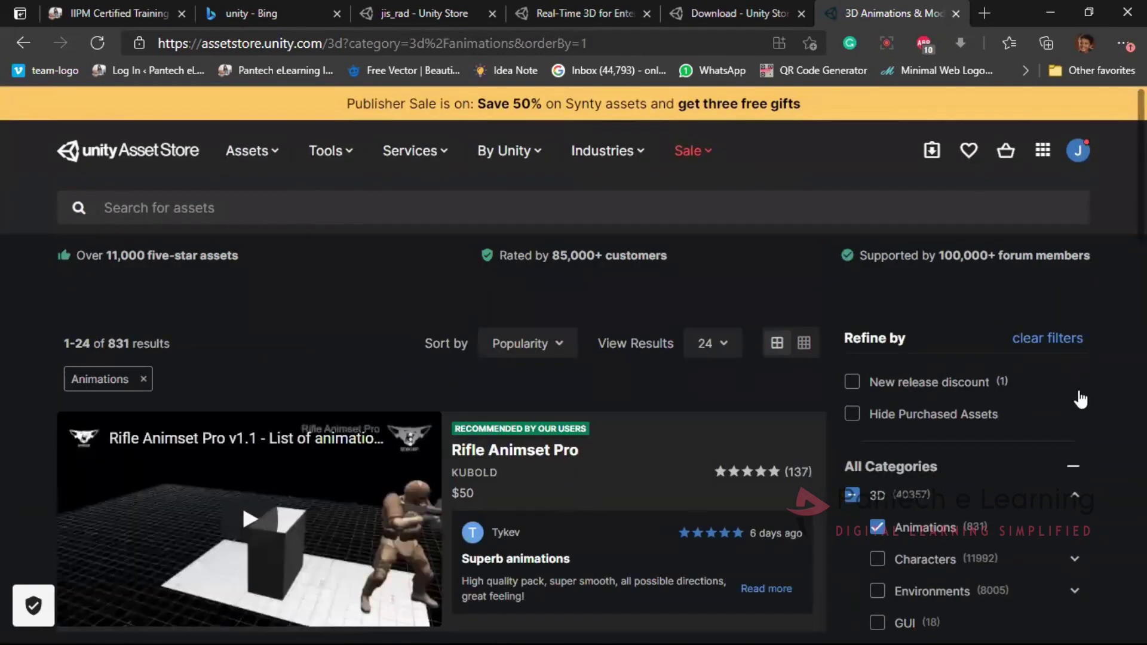
scroll(1080, 399, down, 3)
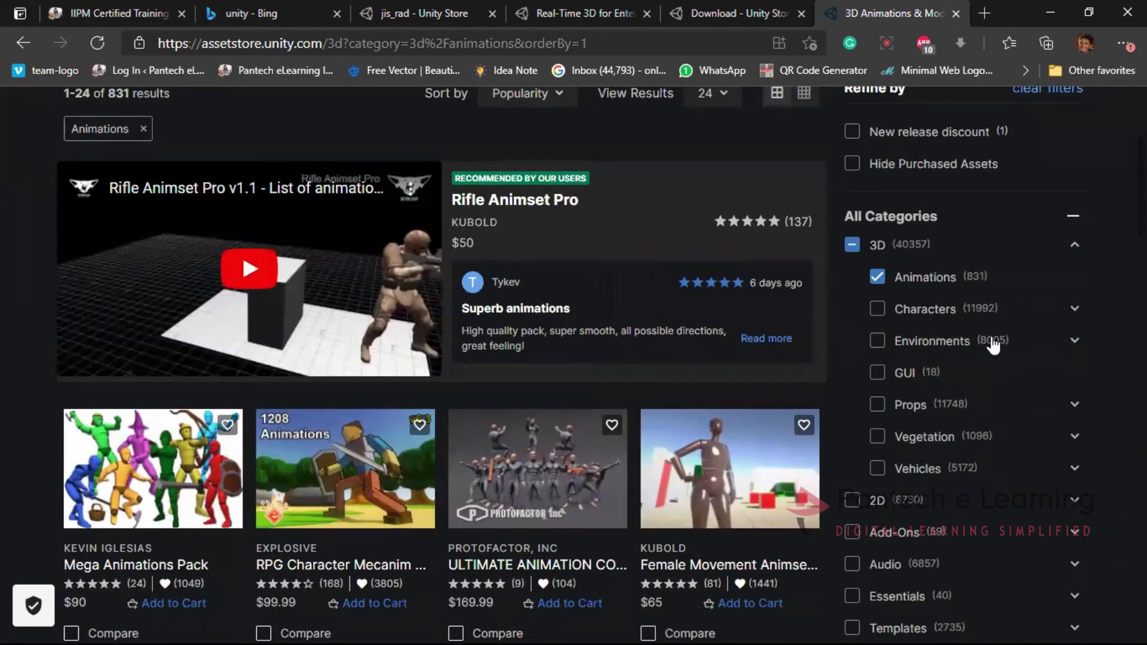
scroll(1013, 311, down, 8)
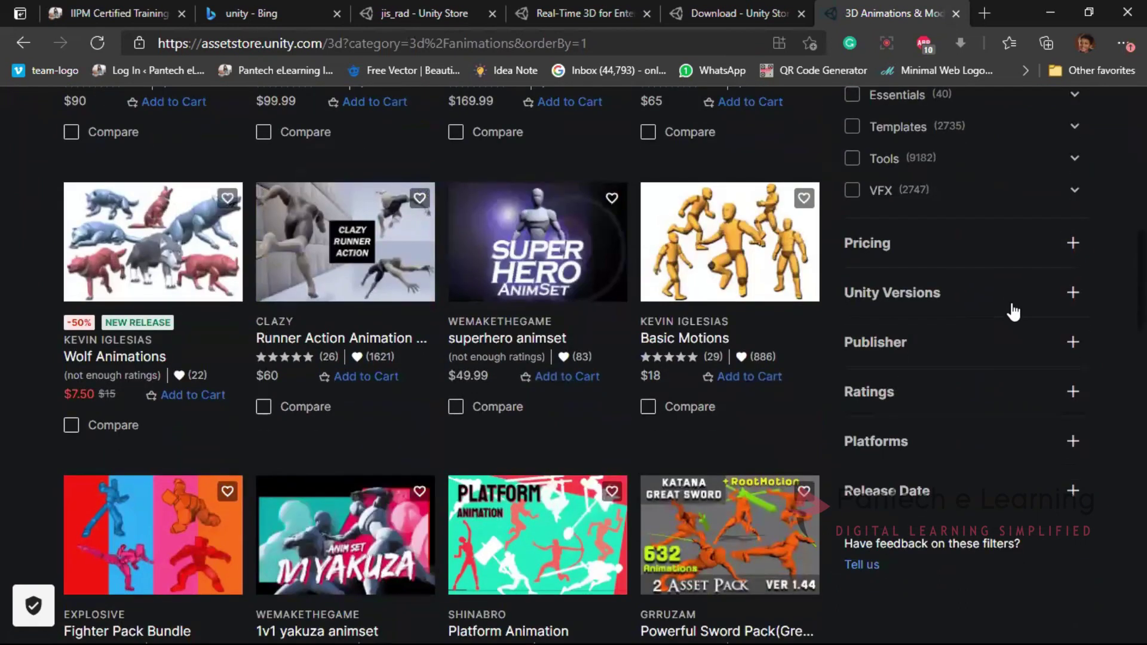
Apply the pricing filter to show only Free Assets
click(1006, 245)
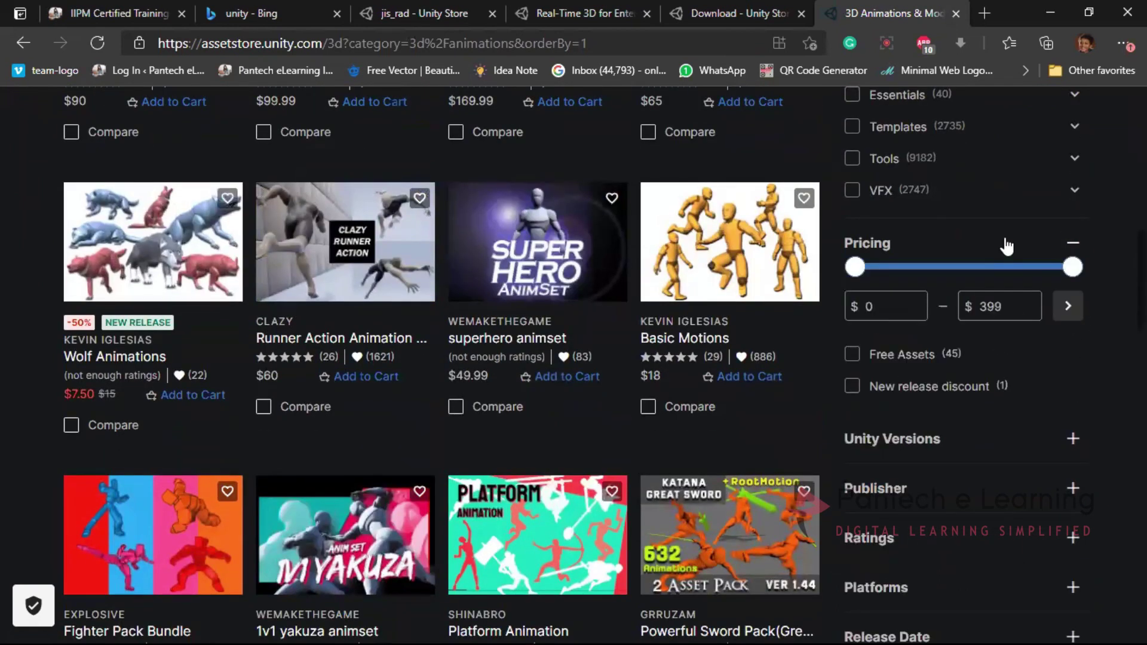
click(892, 360)
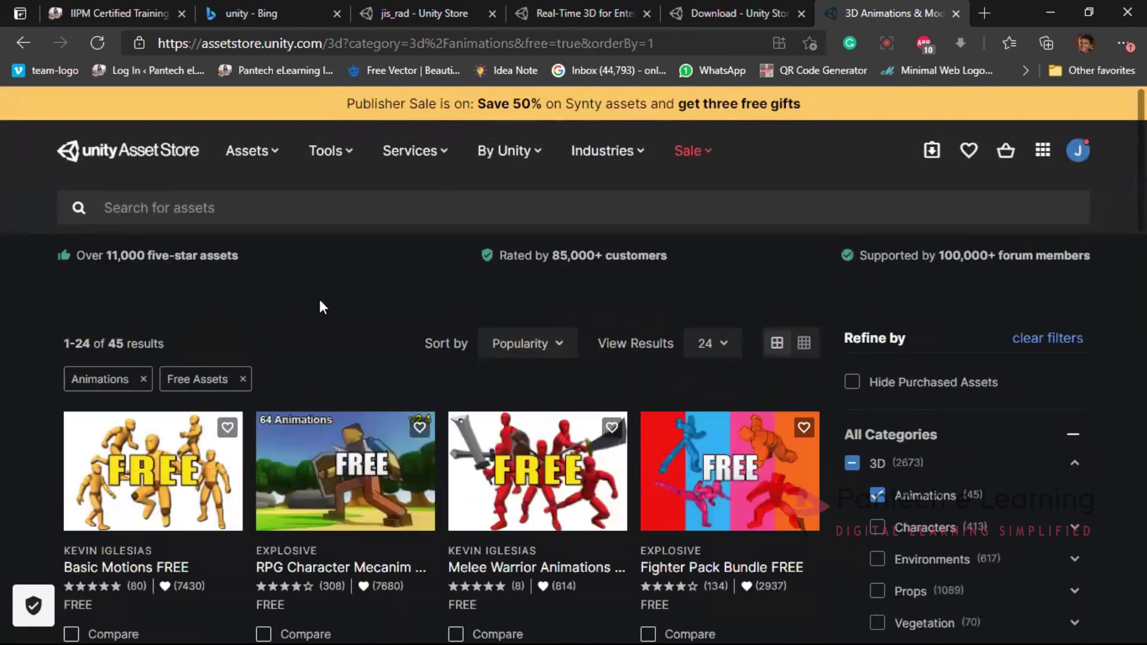
scroll(244, 310, down, 5)
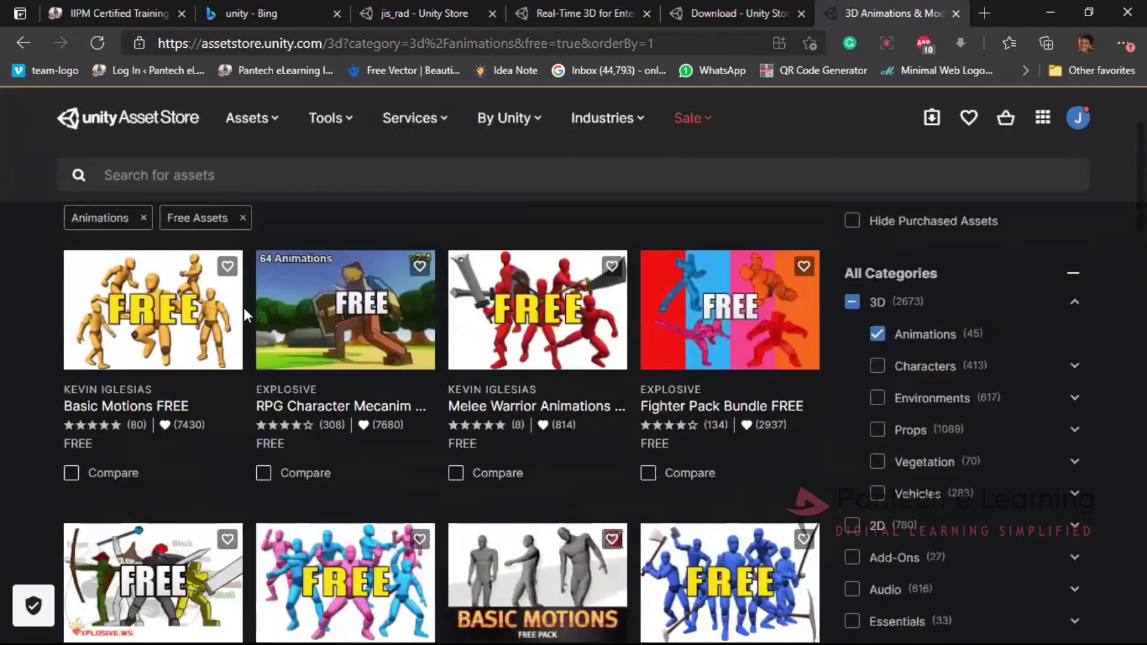
scroll(243, 308, down, 15)
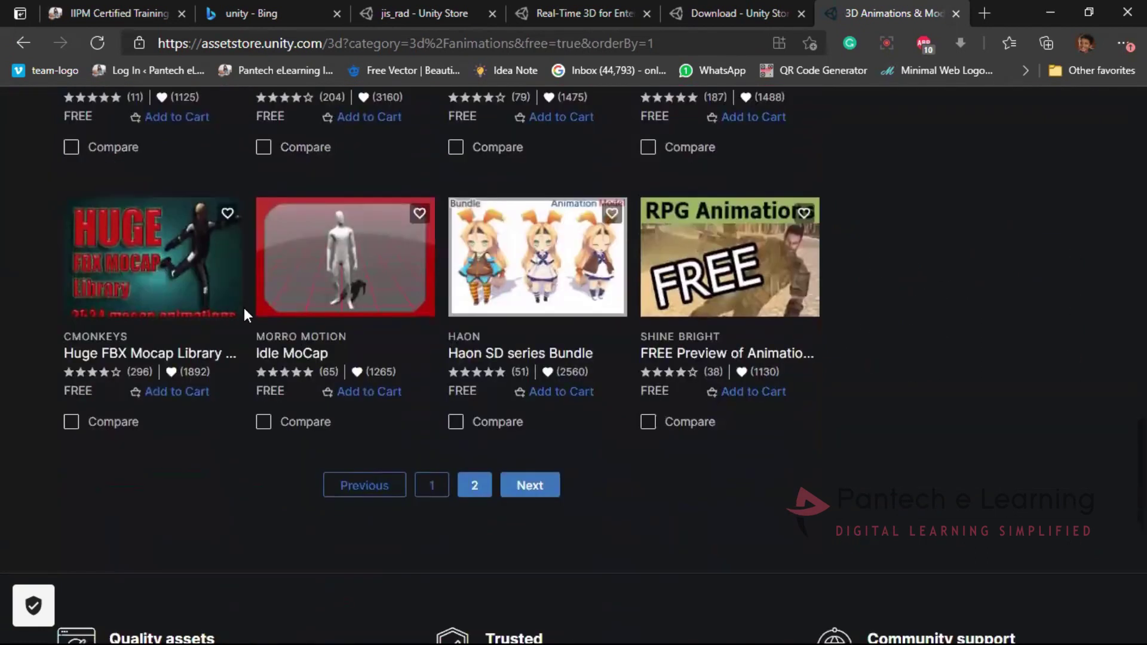
Look through page 2 of the free animation results, then go back to page 1
click(474, 485)
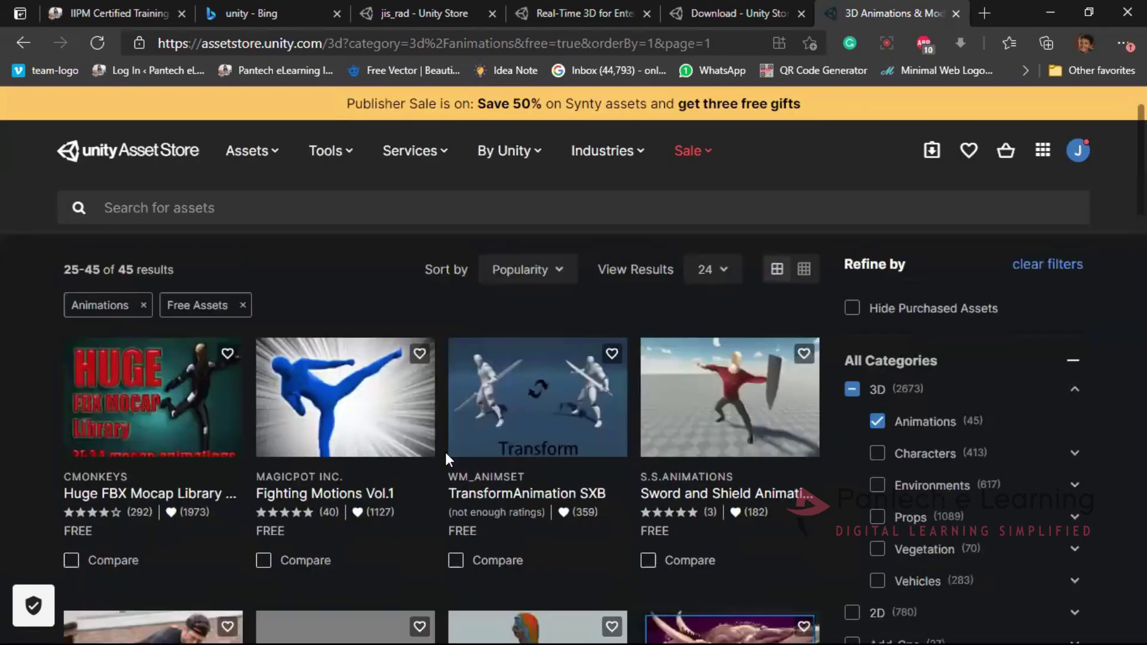
scroll(445, 453, down, 10)
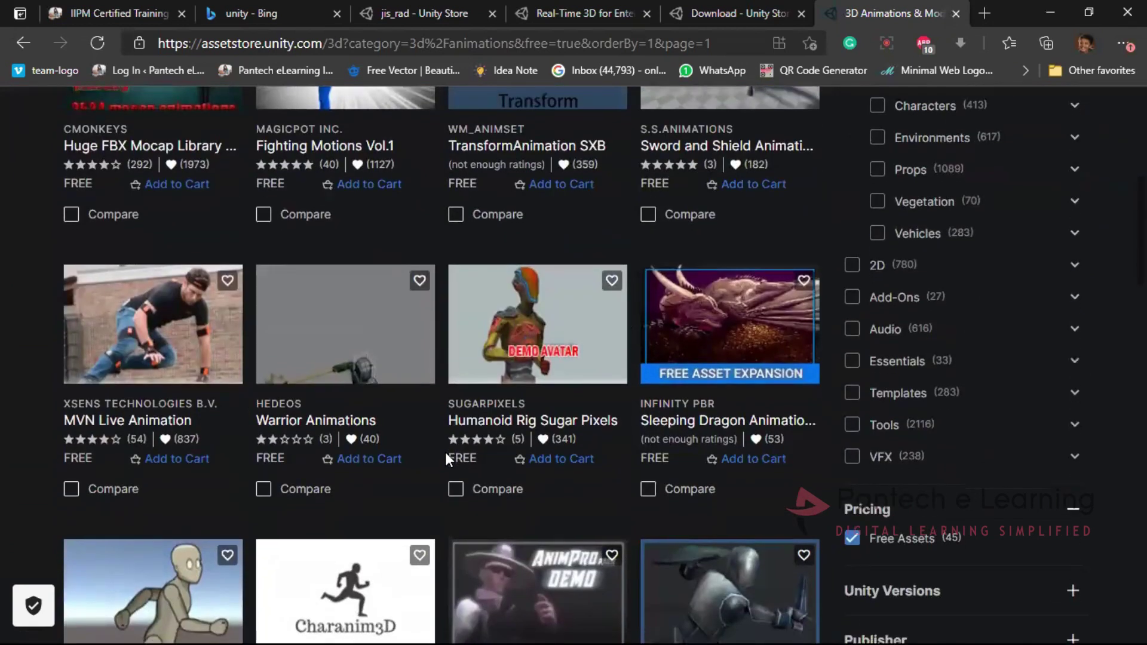
scroll(445, 453, down, 8)
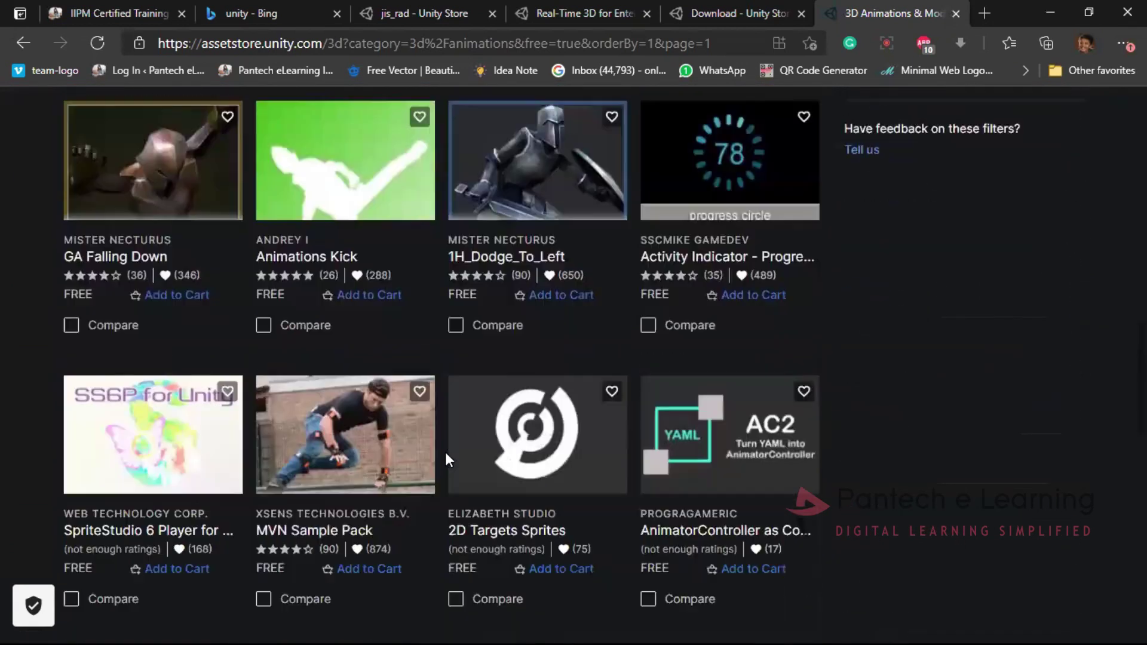
key(alt+Left)
Add Basic Motions (Free Pack) to My Assets, accepting the terms, then return to Unity
click(575, 381)
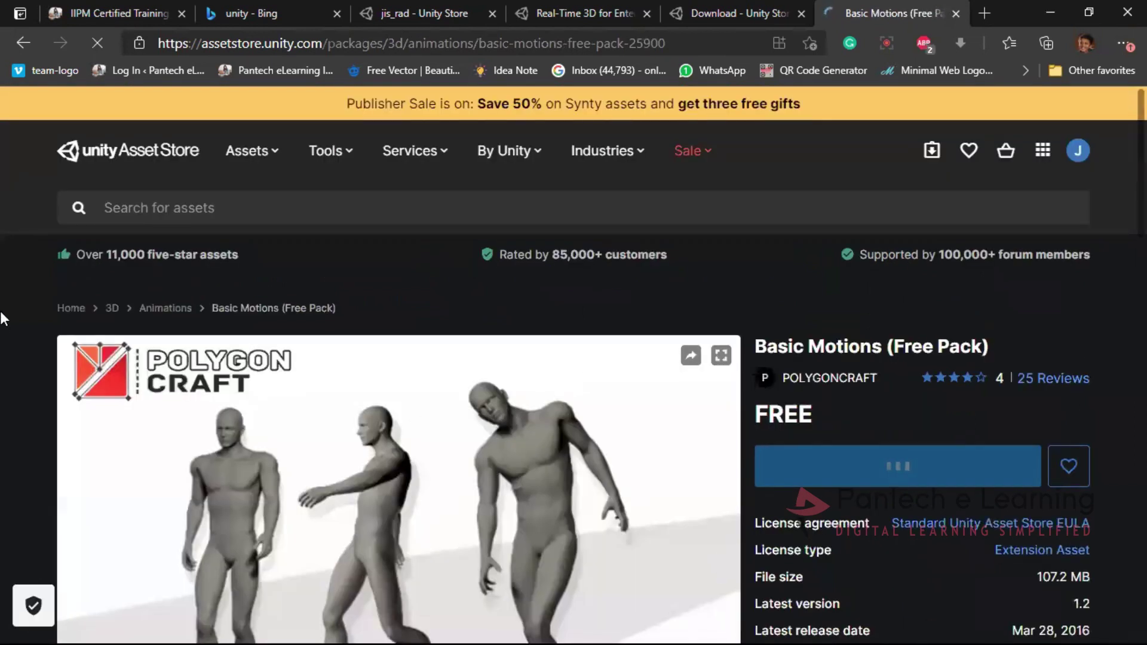
scroll(98, 378, down, 3)
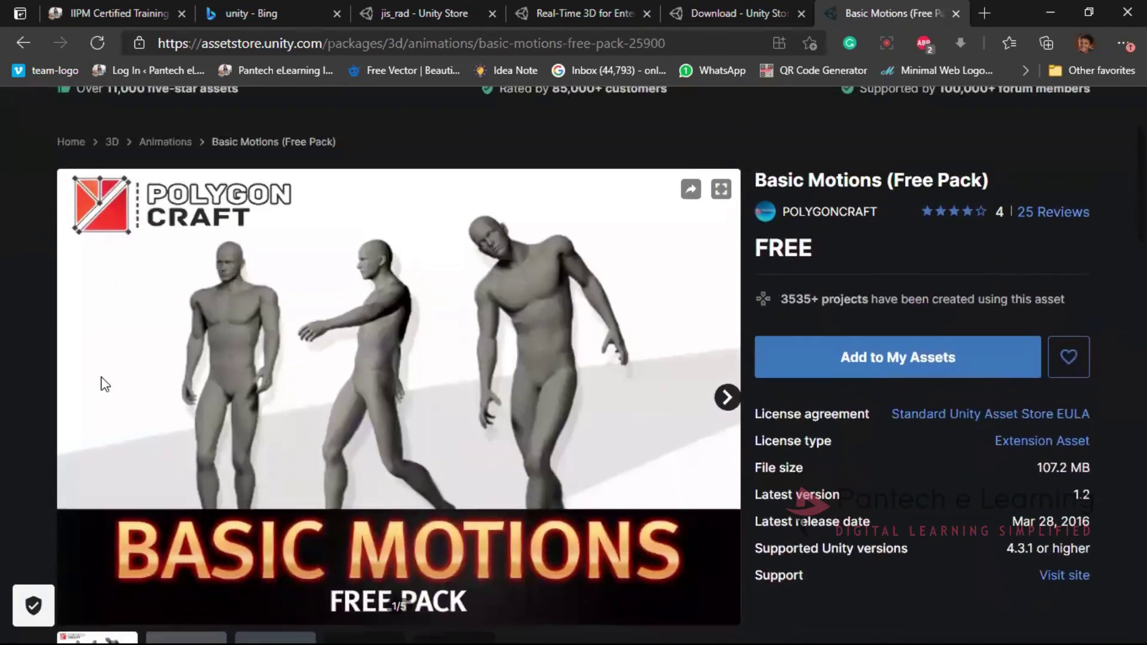
click(851, 373)
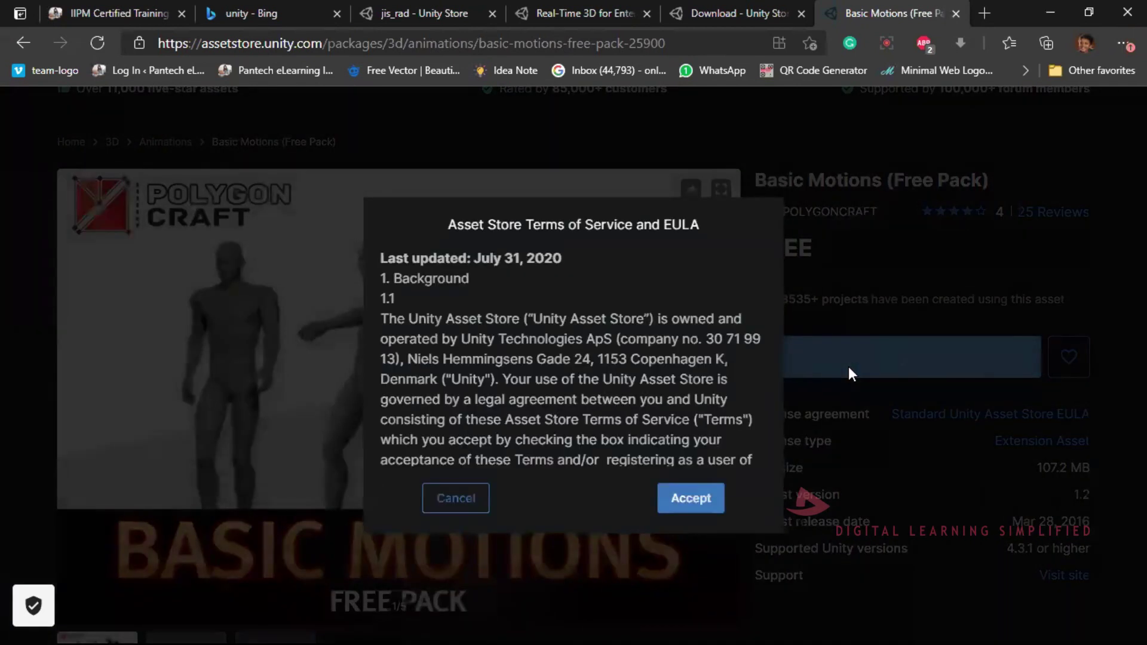
click(718, 505)
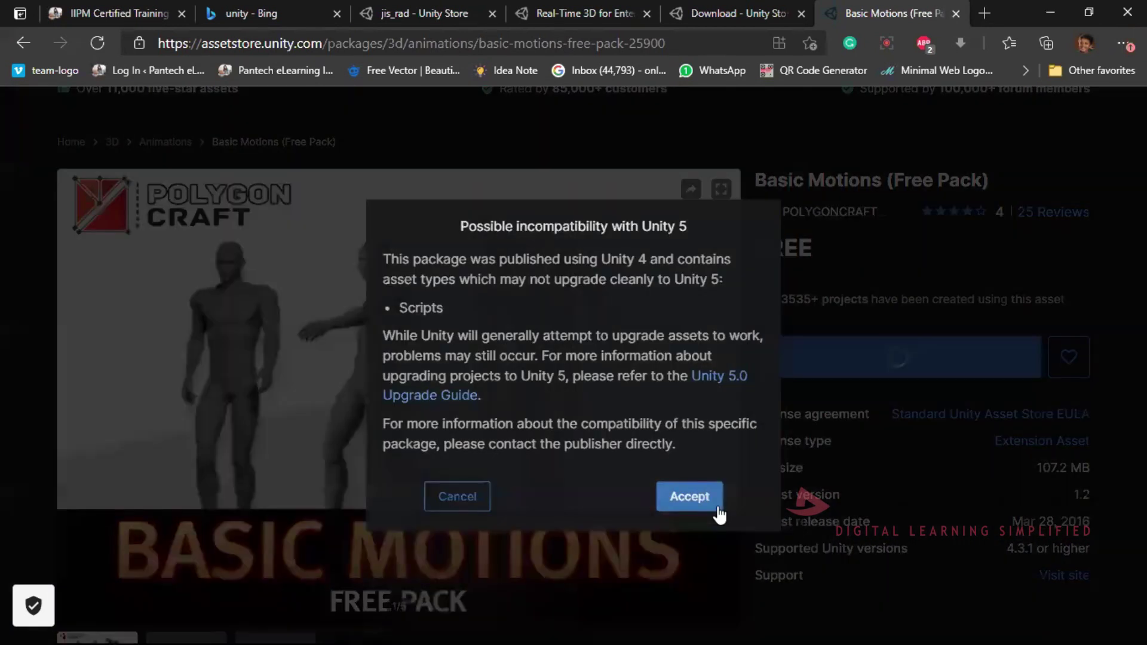
click(718, 508)
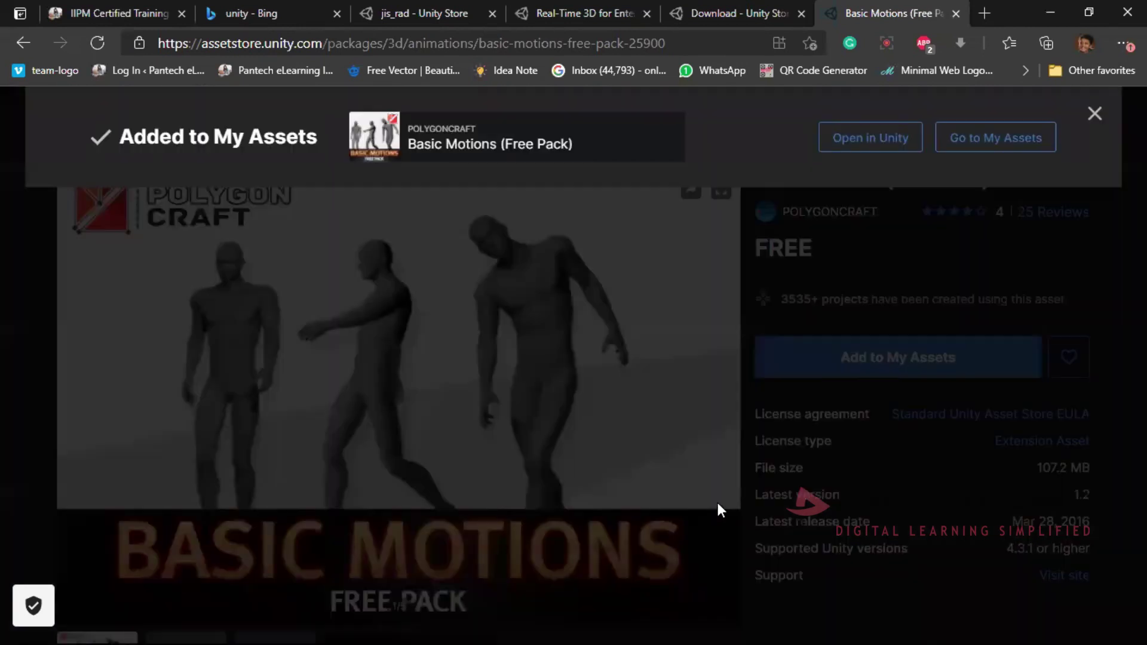
key(alt+Tab)
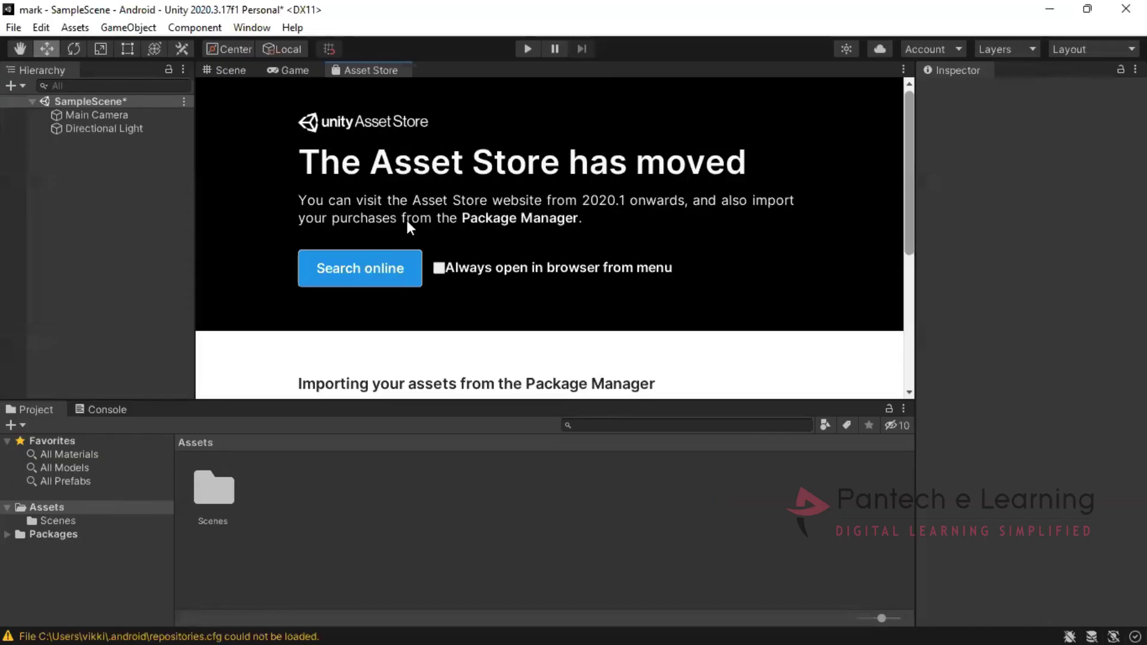
Download and import Basic Motions (Free Pack) from My Assets, then close the Package Manager
click(263, 27)
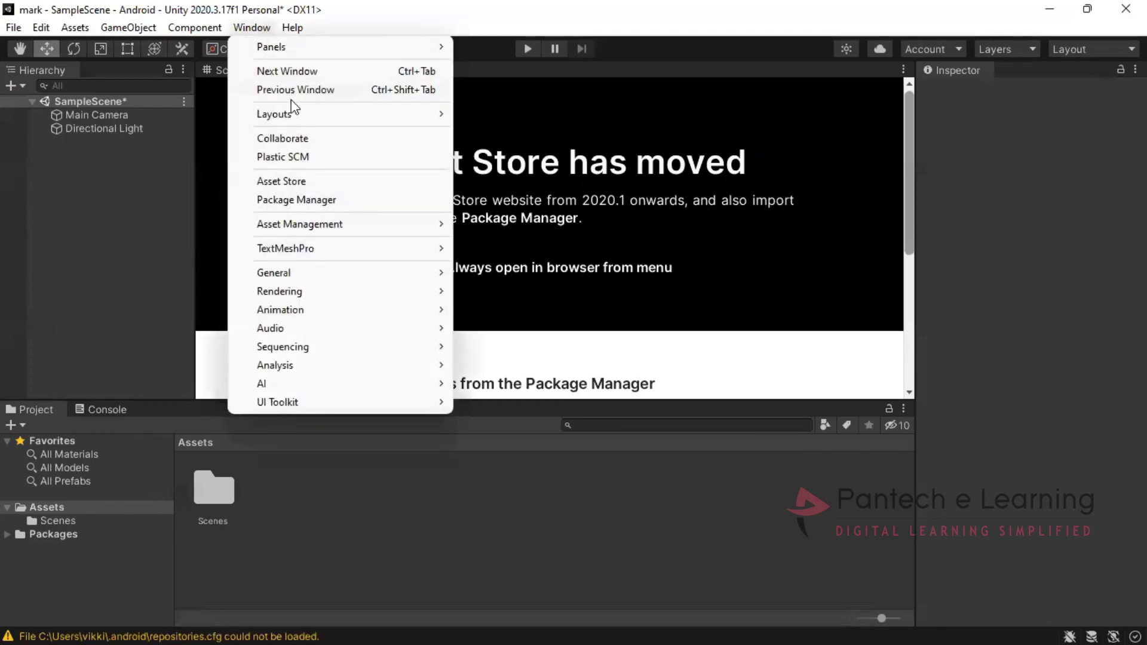
click(305, 201)
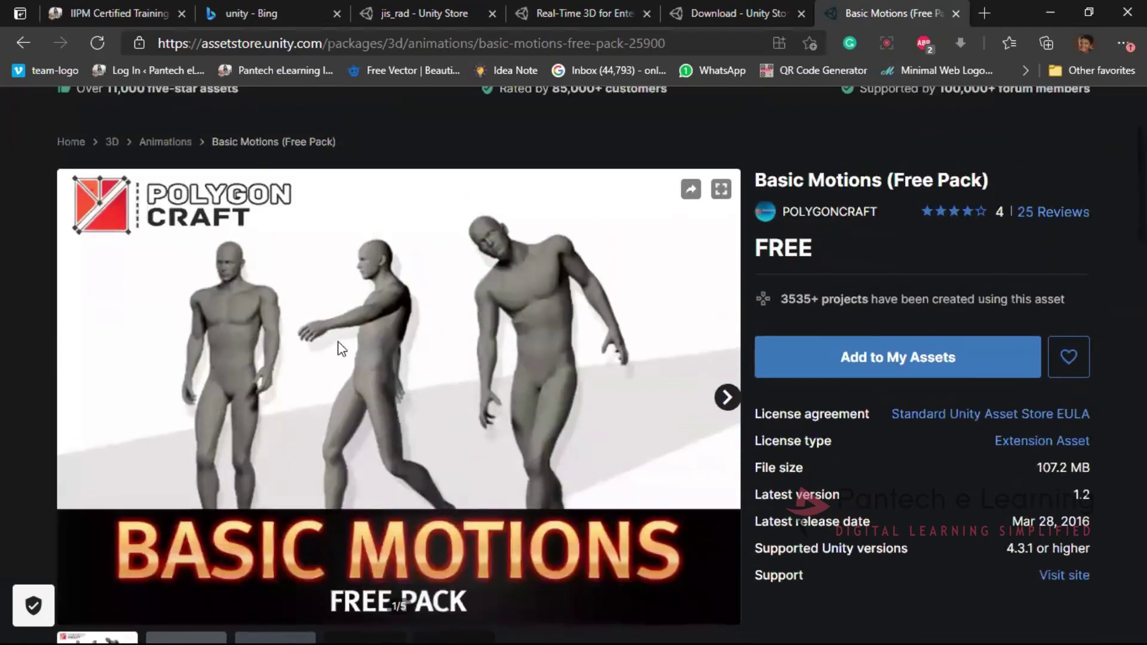
key(alt+Tab)
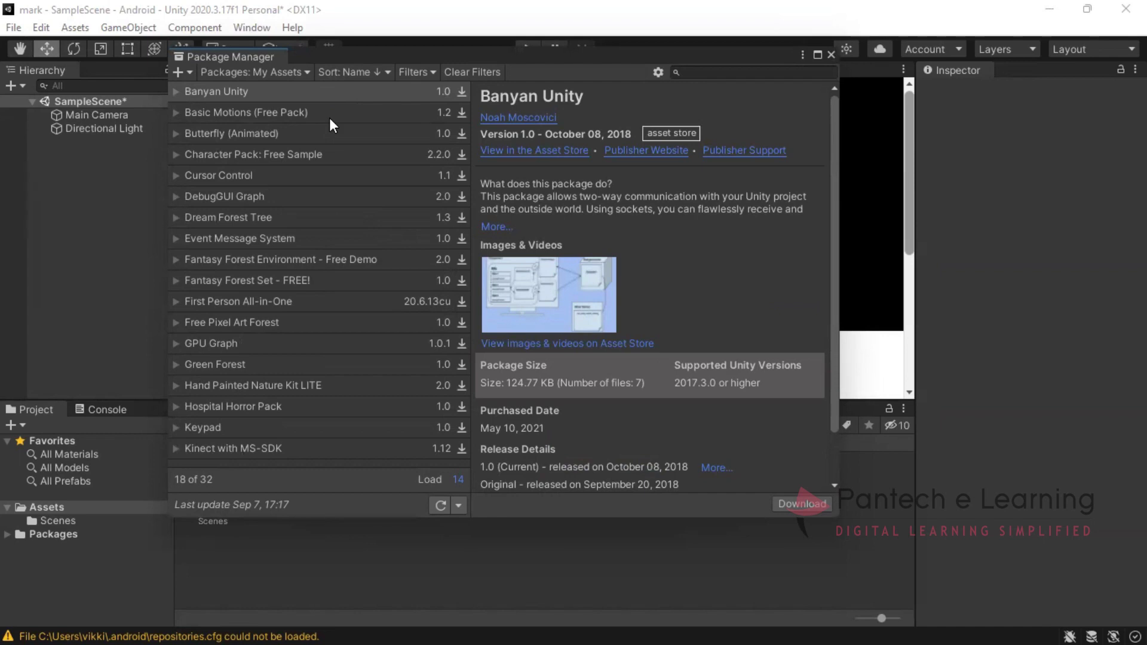
click(329, 117)
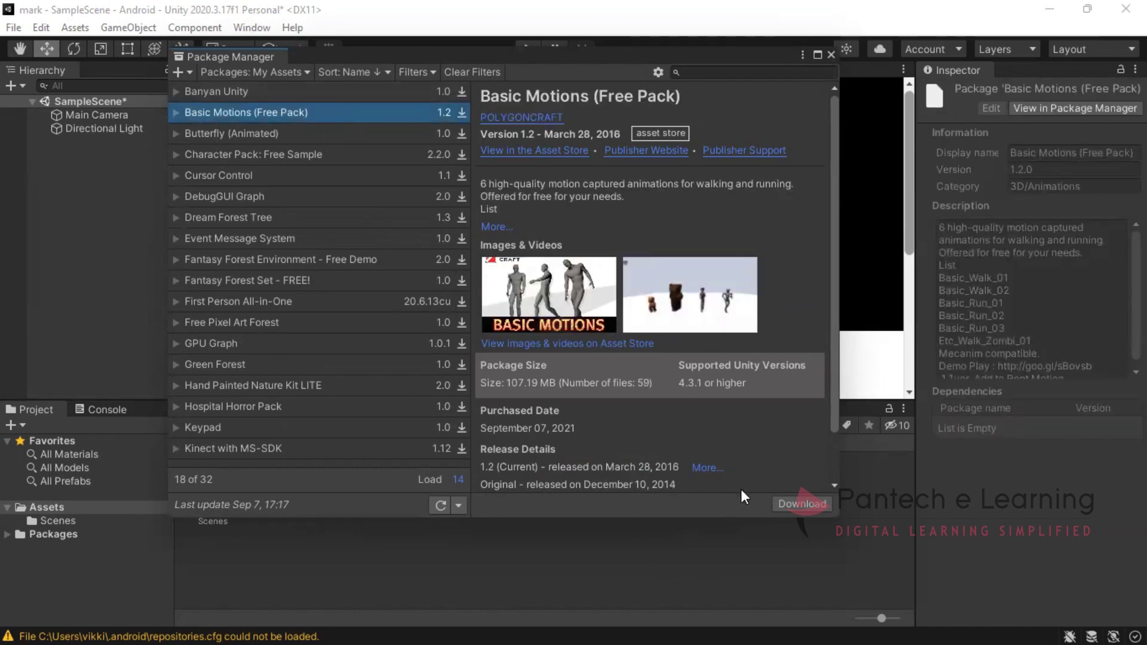
click(790, 509)
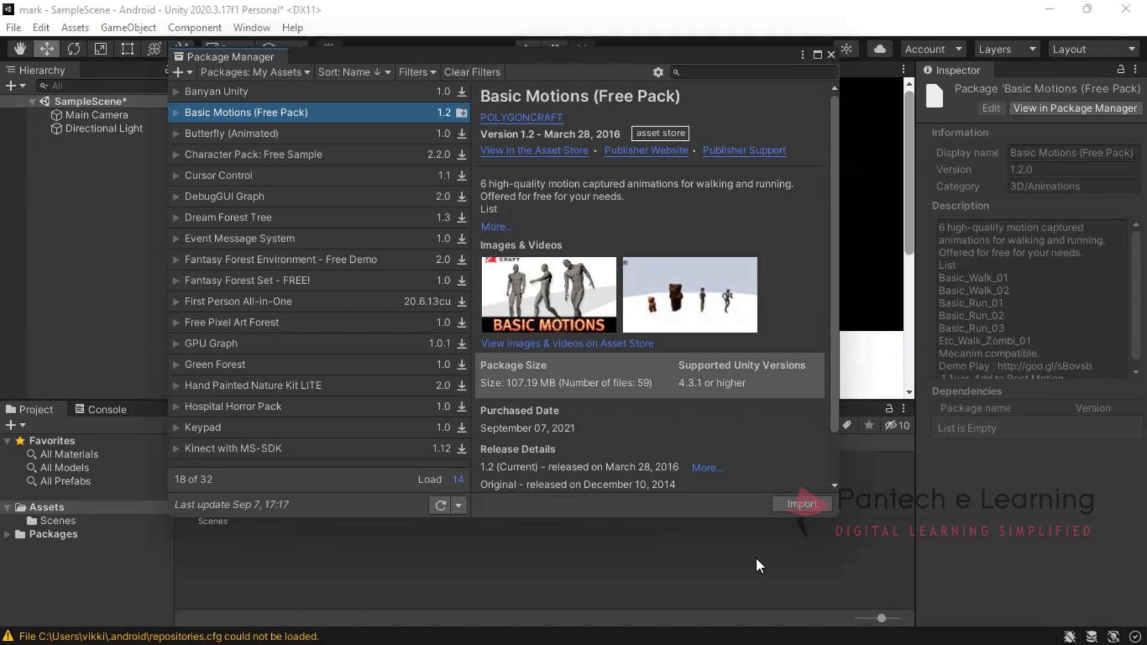
click(786, 507)
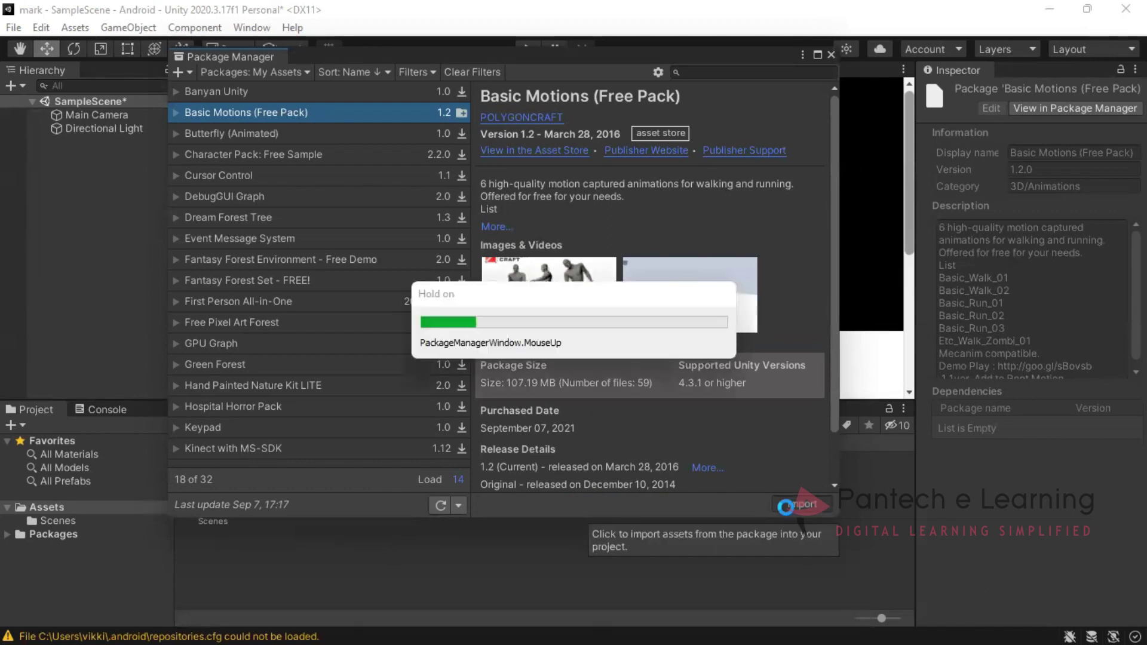
click(1046, 624)
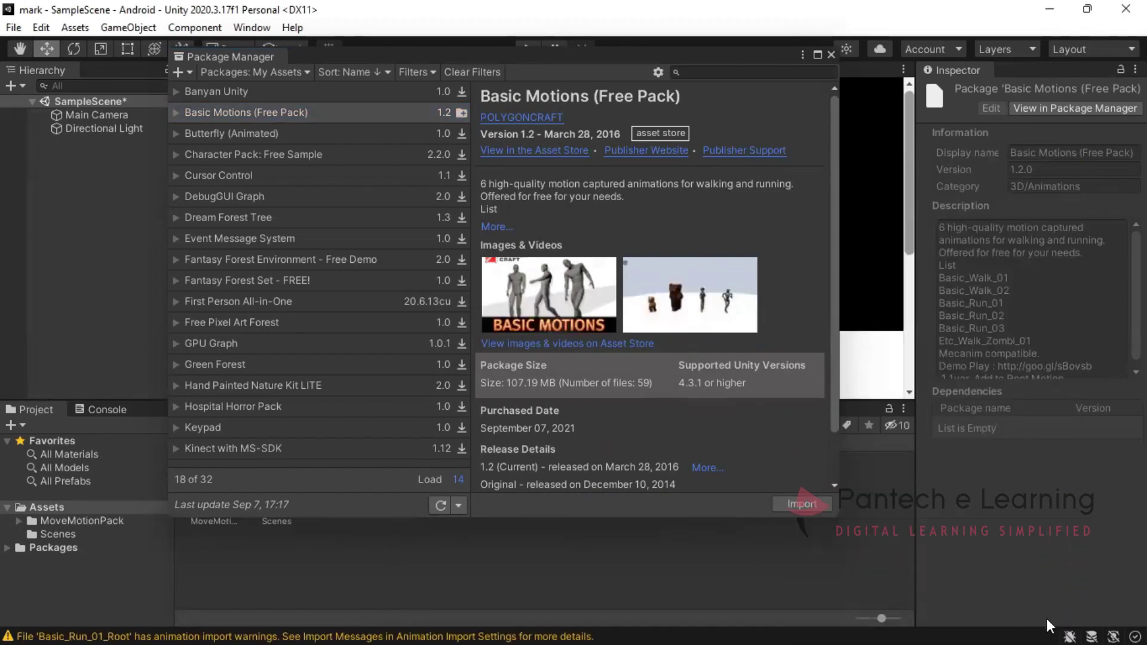
click(832, 55)
click(235, 70)
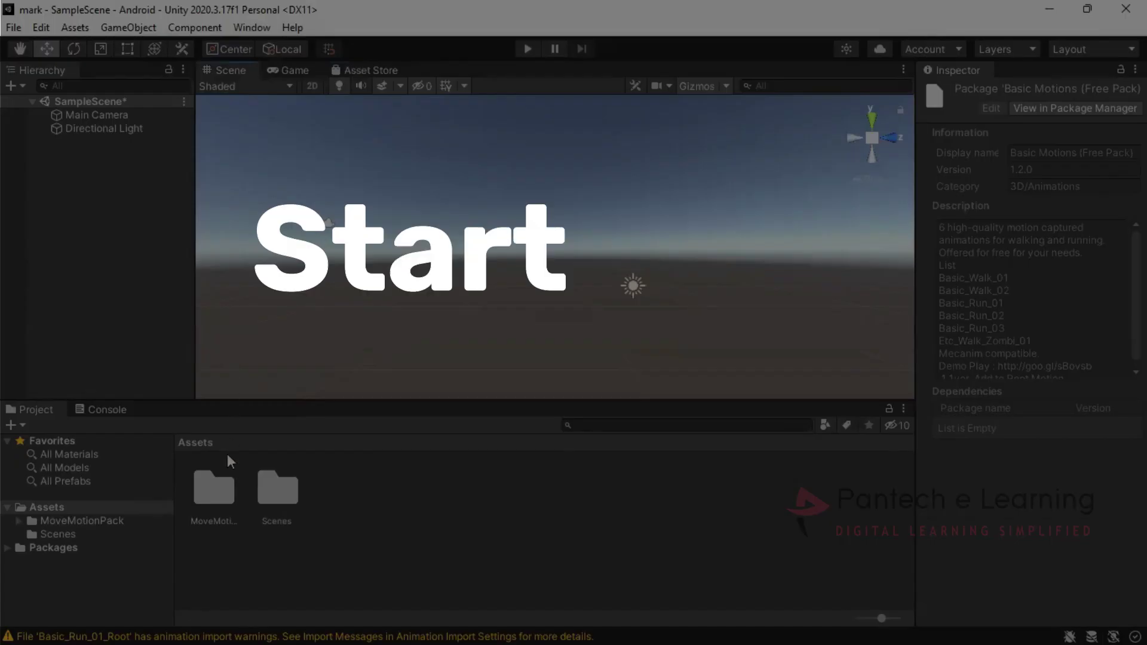
Preview the Basic_Run_01 clip from MoveMotionPack/Res/AnimationClip/Free_Walk, then close the Animation window
double_click(213, 508)
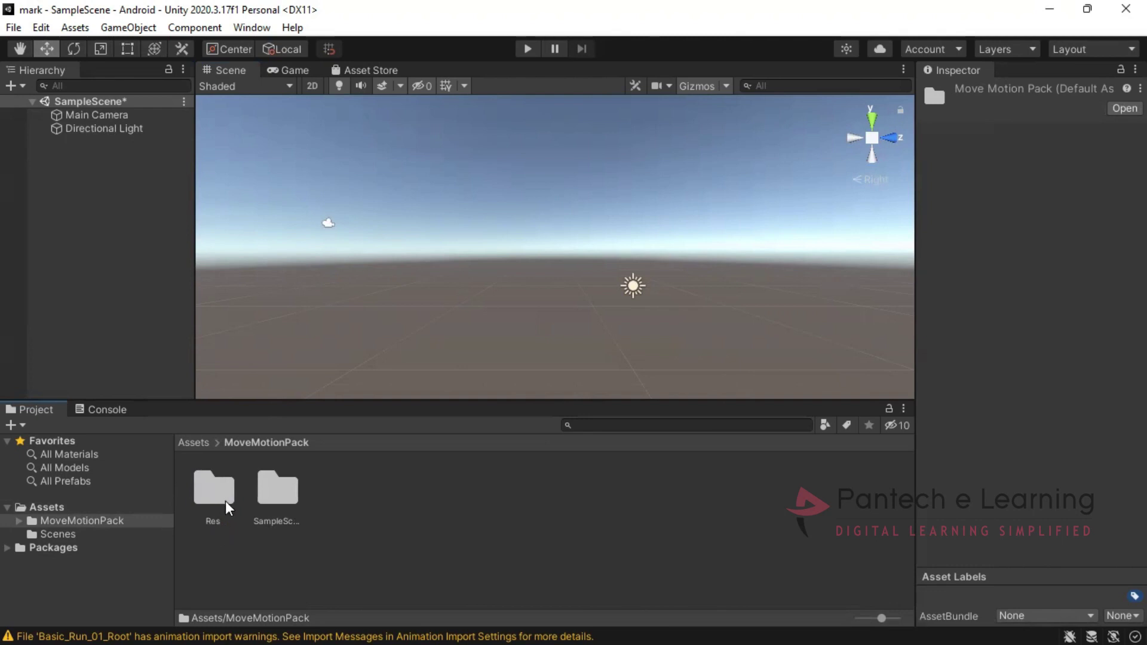
double_click(225, 504)
double_click(225, 503)
double_click(225, 502)
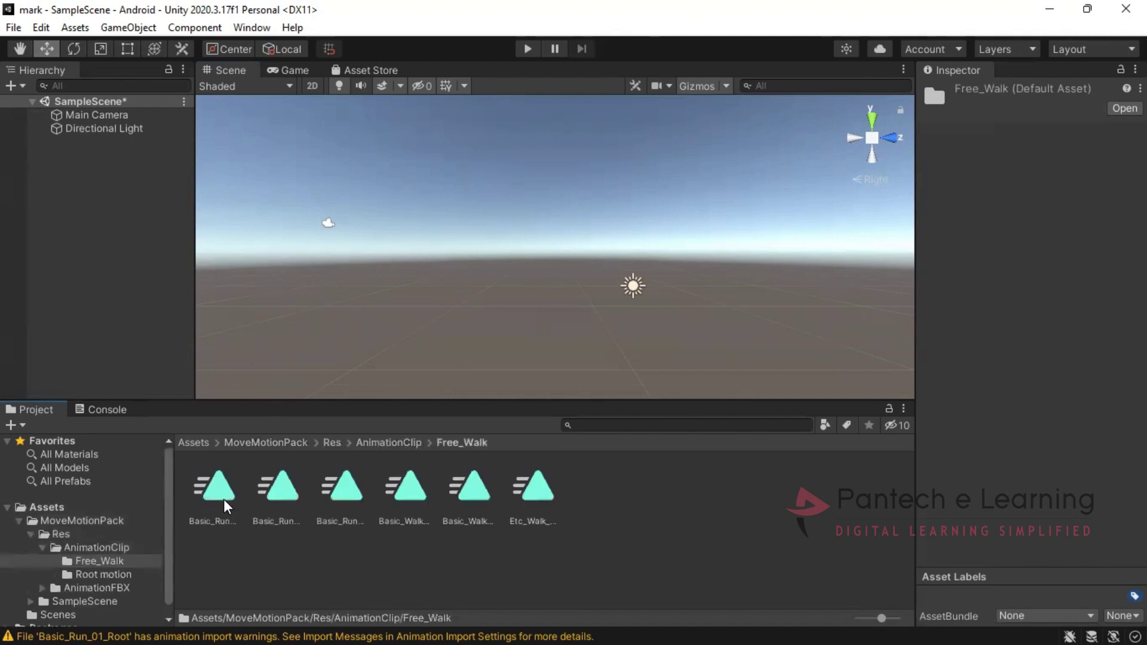
double_click(221, 490)
drag(353, 162, 311, 109)
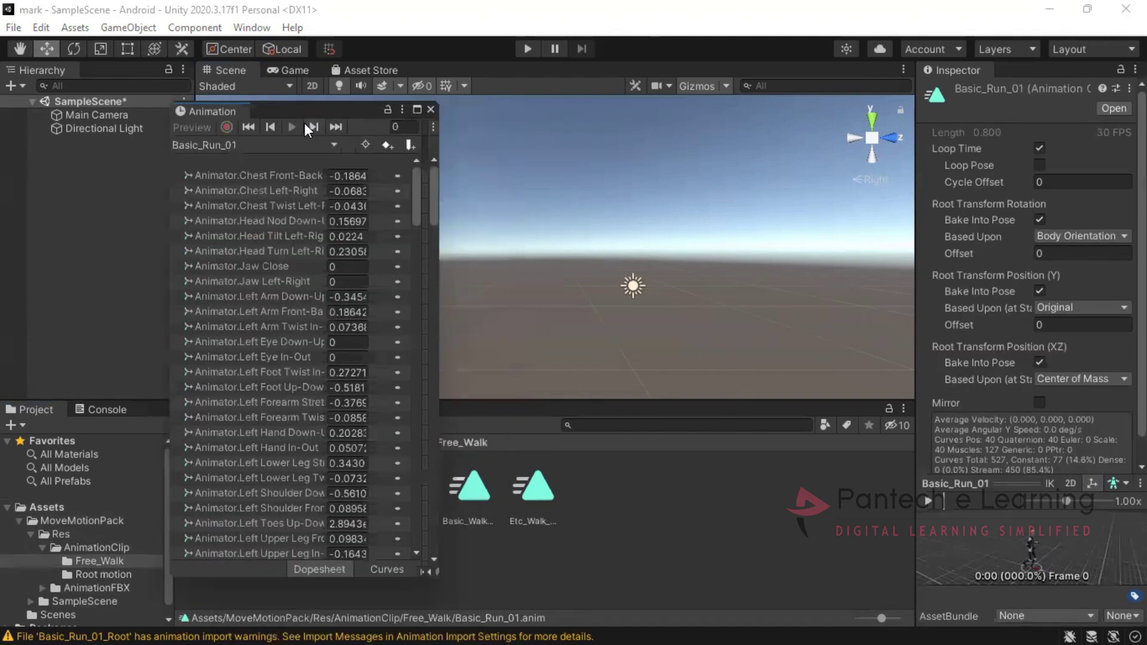
click(282, 440)
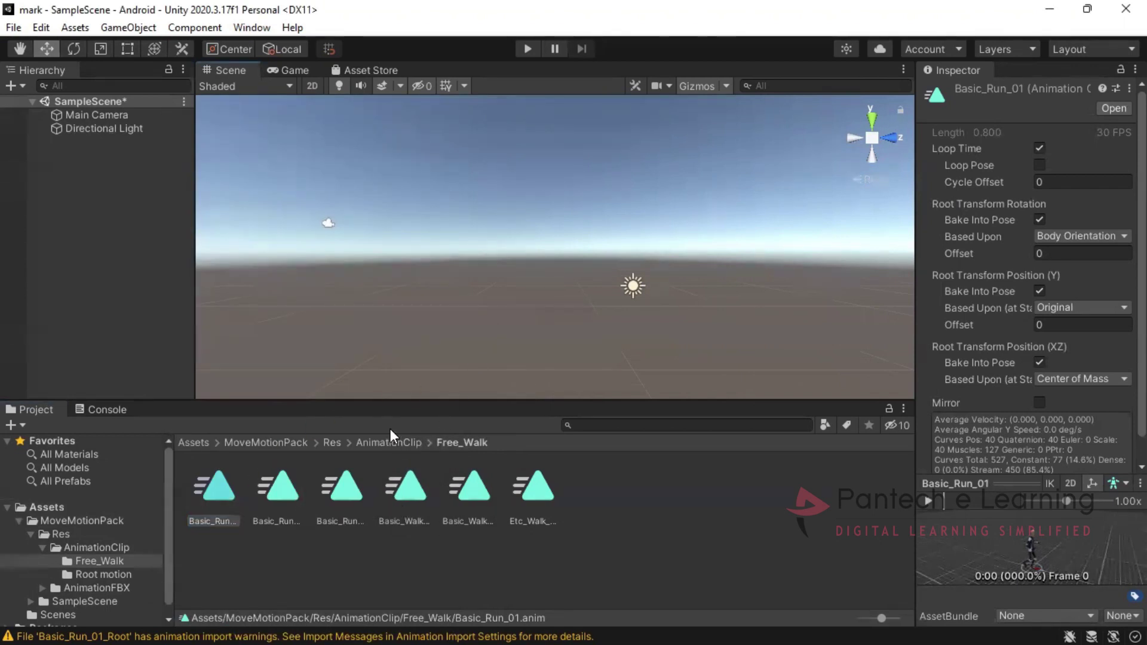
Navigate back up through AnimationClip and Res to the MoveMotionPack folder
click(364, 439)
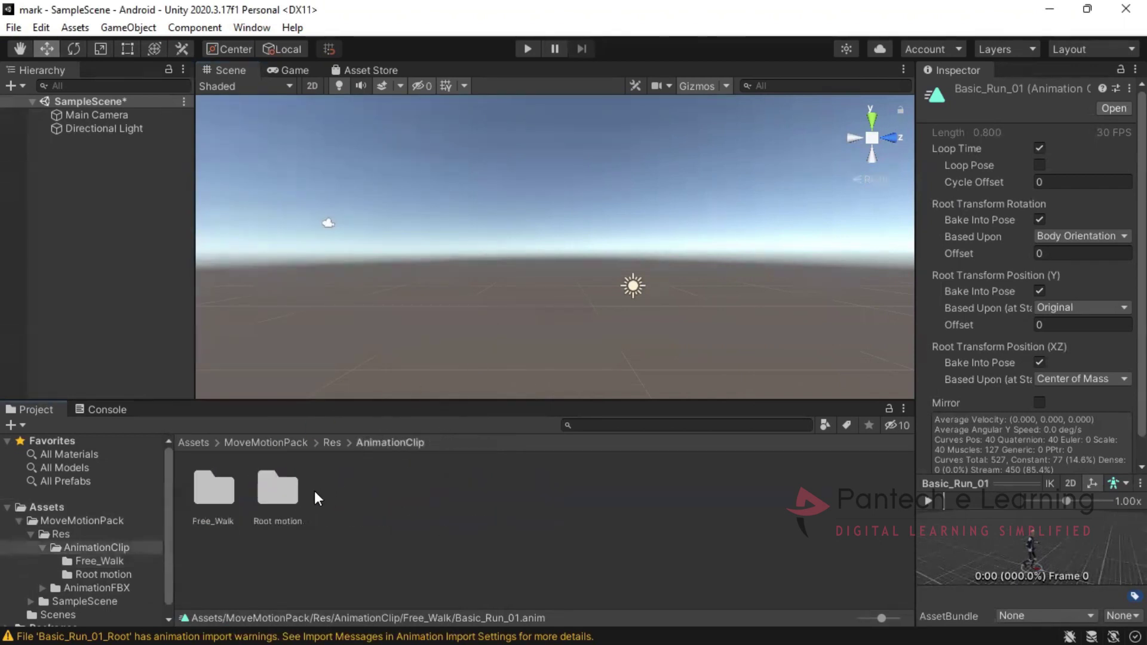
click(302, 485)
click(339, 441)
click(291, 442)
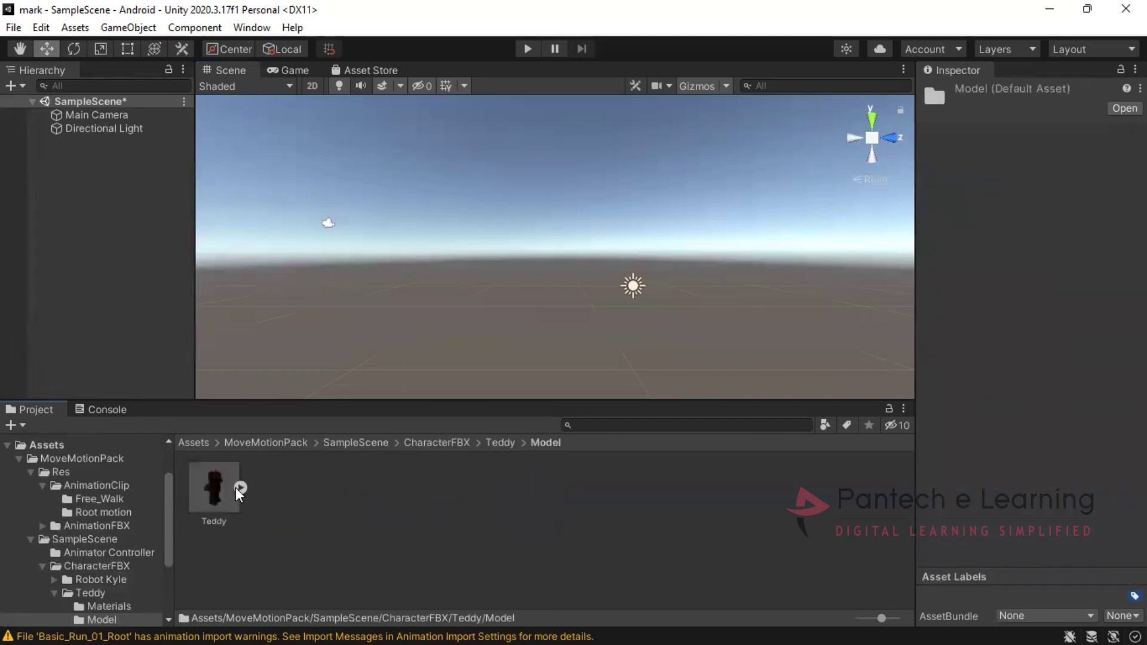
Check the Teddy model's sub-assets, then briefly play the scene to watch the teddy animate
click(241, 486)
click(241, 486)
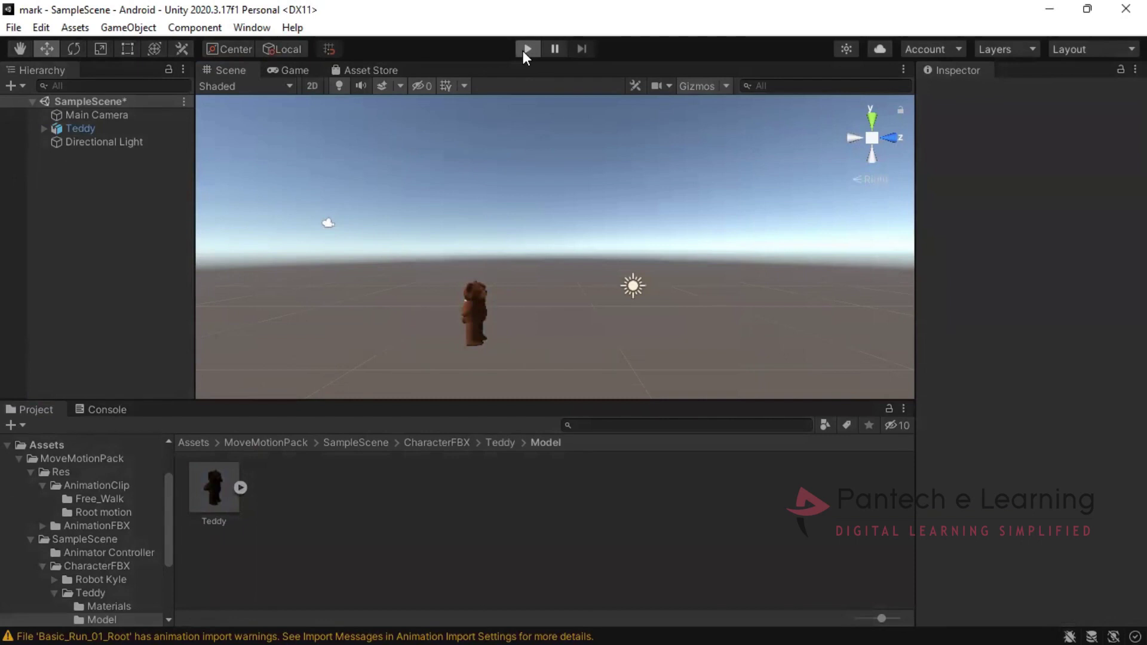
click(524, 52)
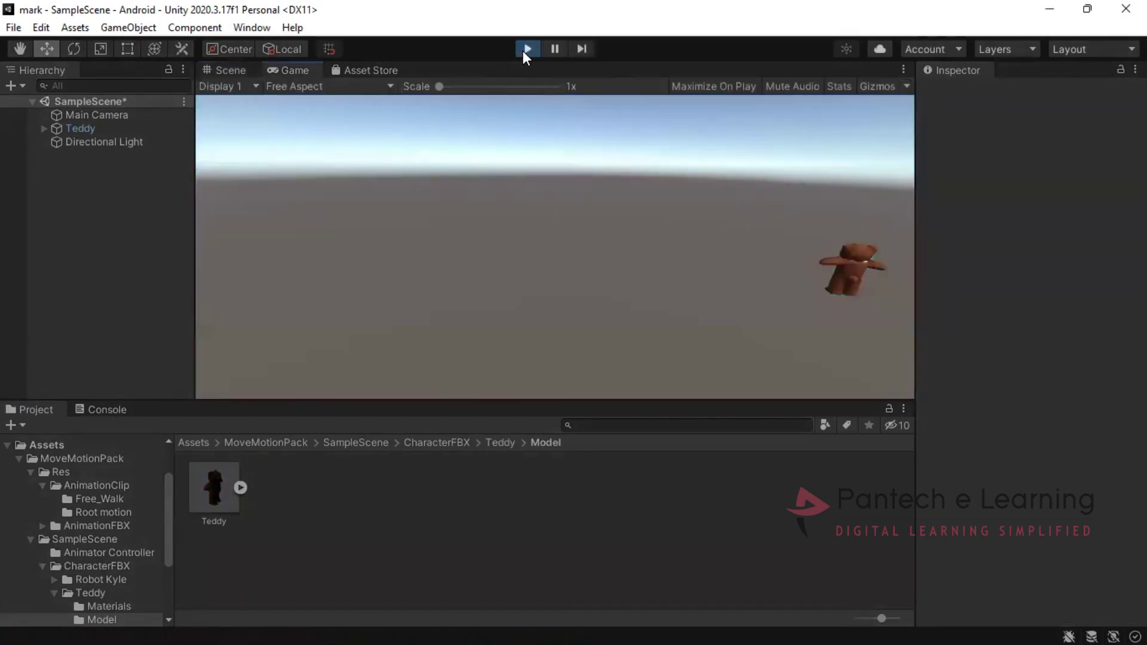
key(ctrl+p)
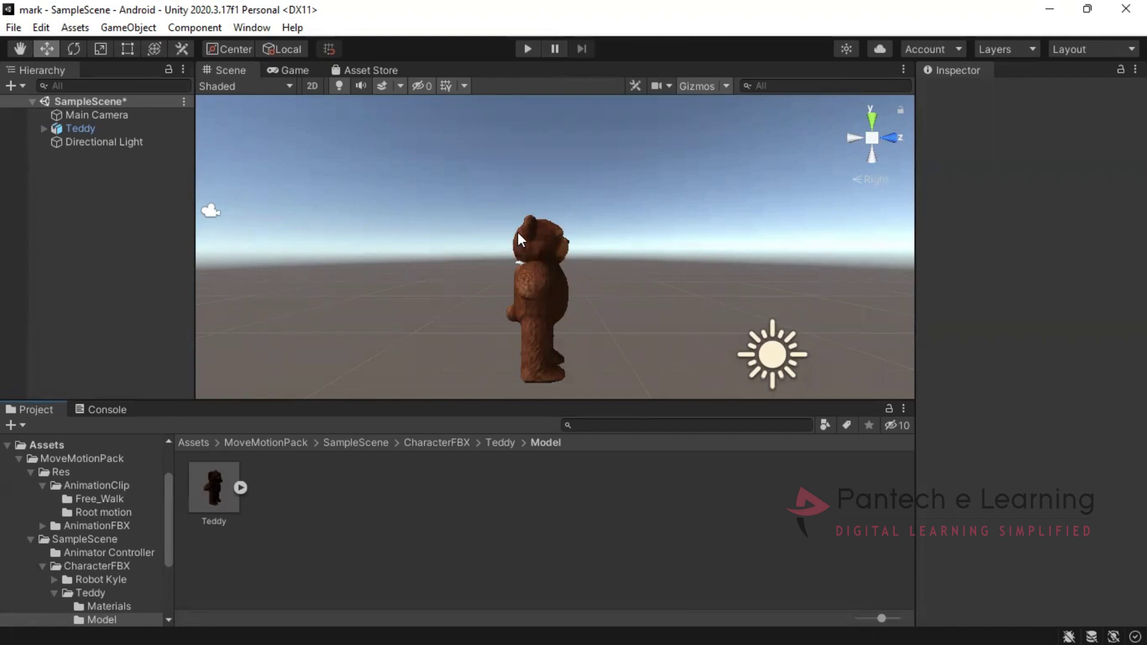
Browse into SampleScene's Teddy2/Model folder and open the TeddyBear mesh
click(512, 442)
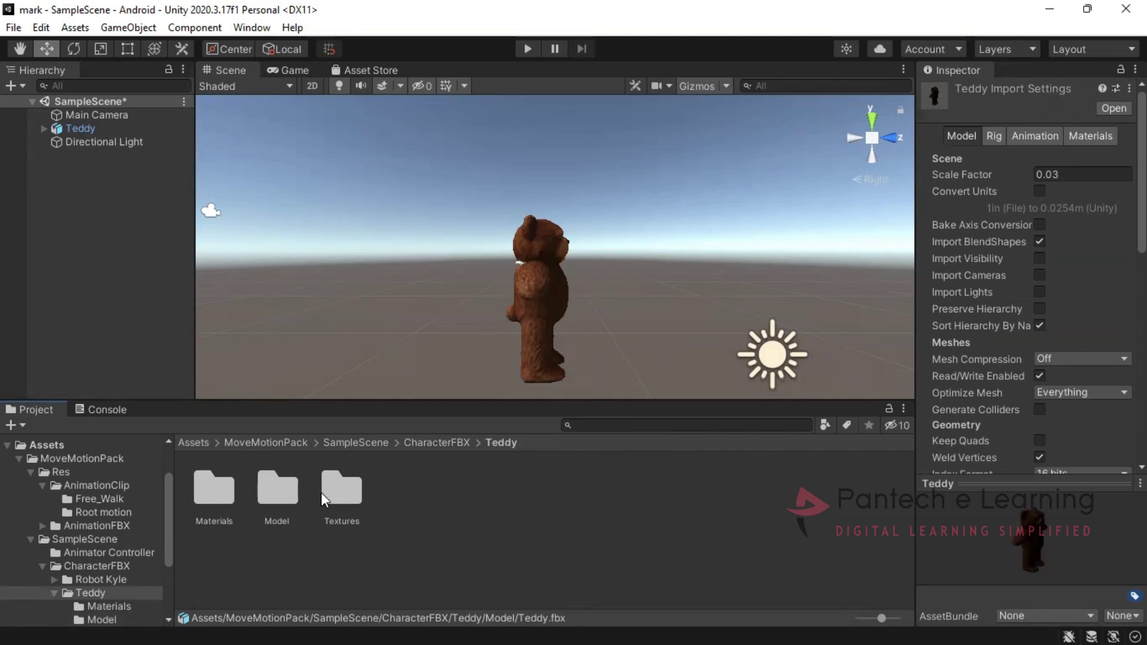
click(251, 444)
double_click(262, 488)
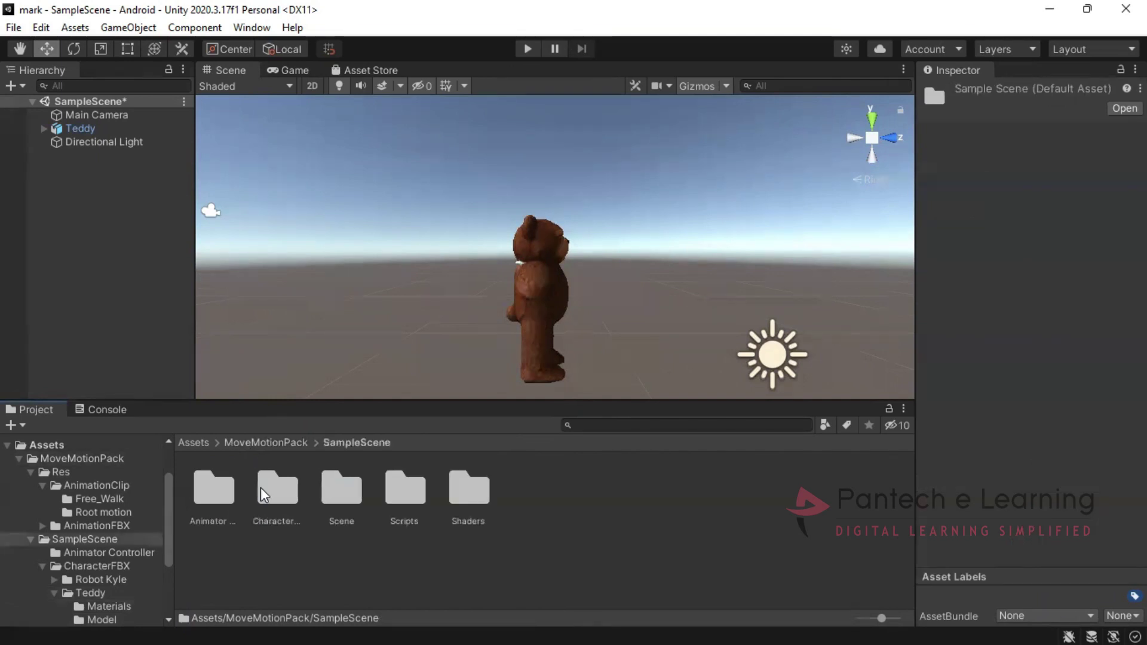
double_click(219, 503)
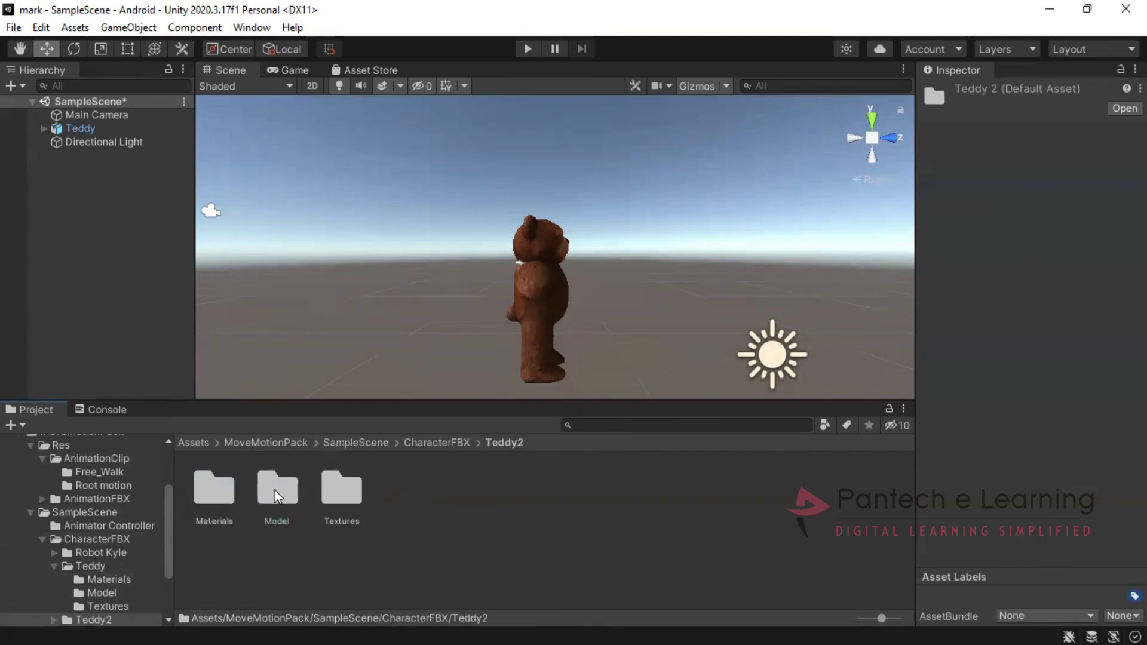
double_click(269, 485)
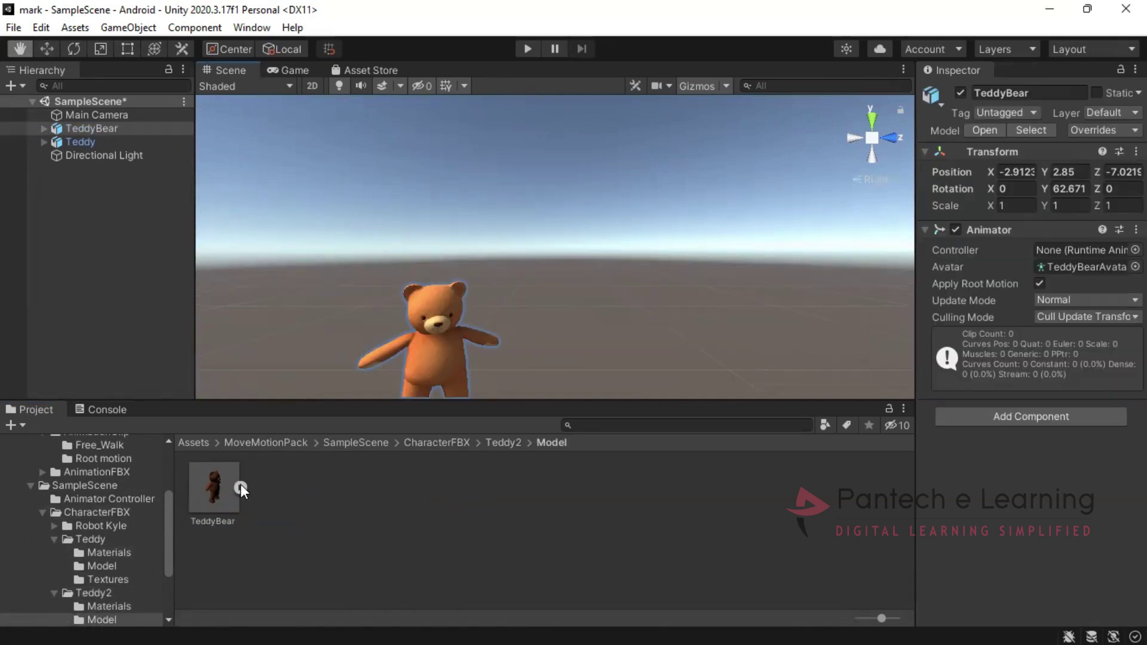
click(240, 488)
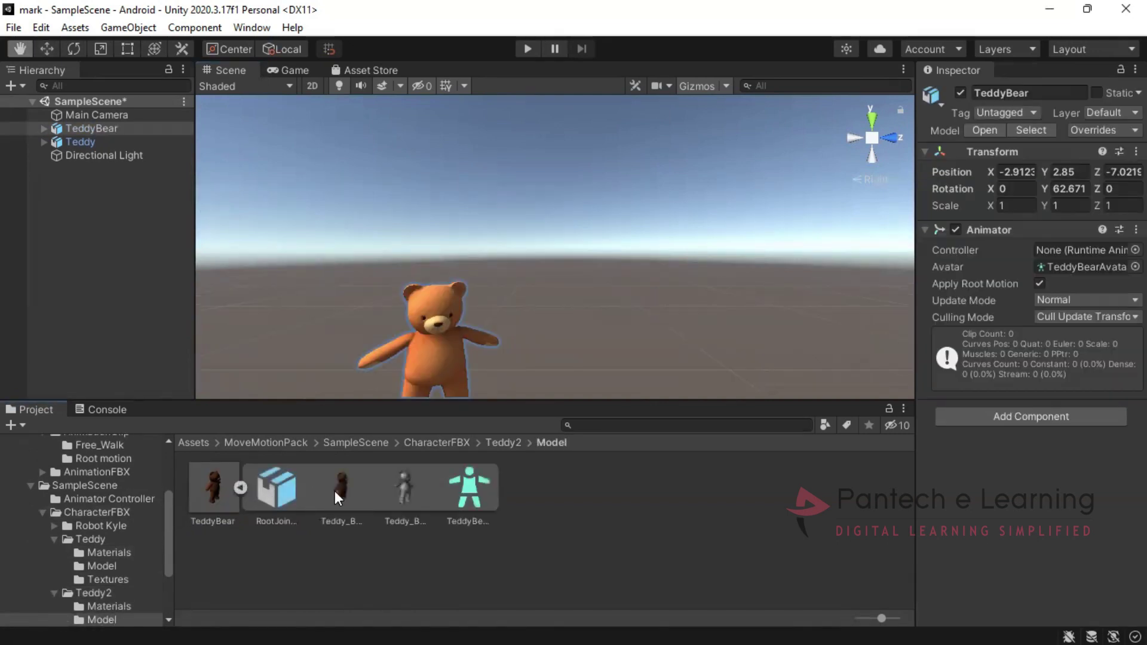
click(407, 489)
double_click(414, 492)
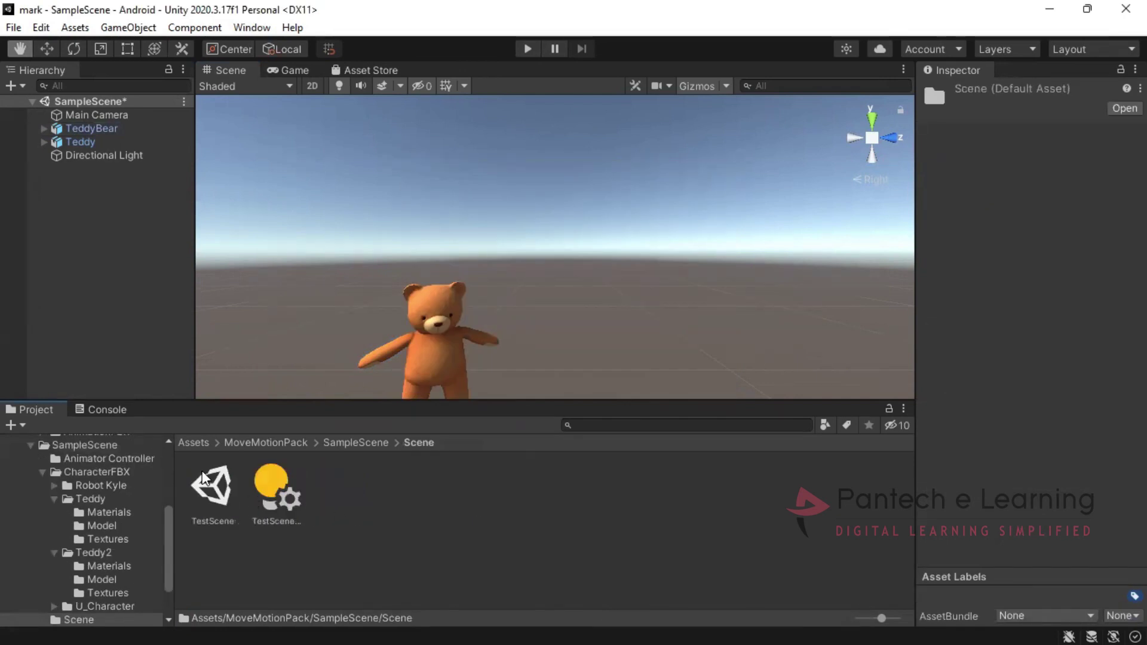
Open TestScene without saving SampleScene and center the plane in the scene view
double_click(206, 481)
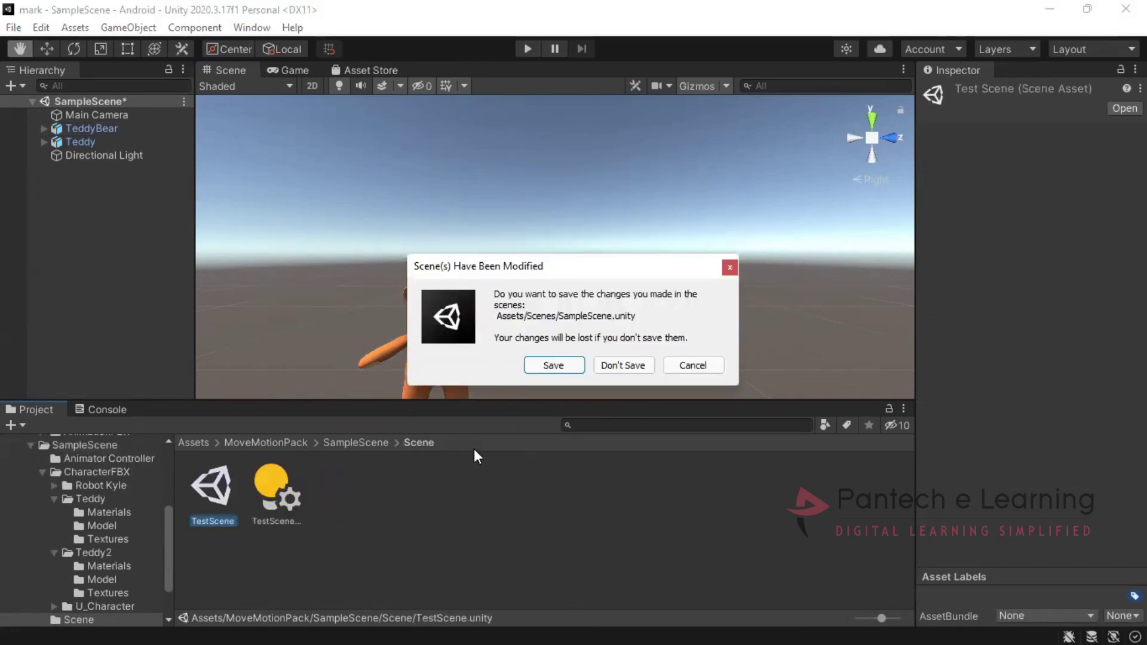
click(622, 365)
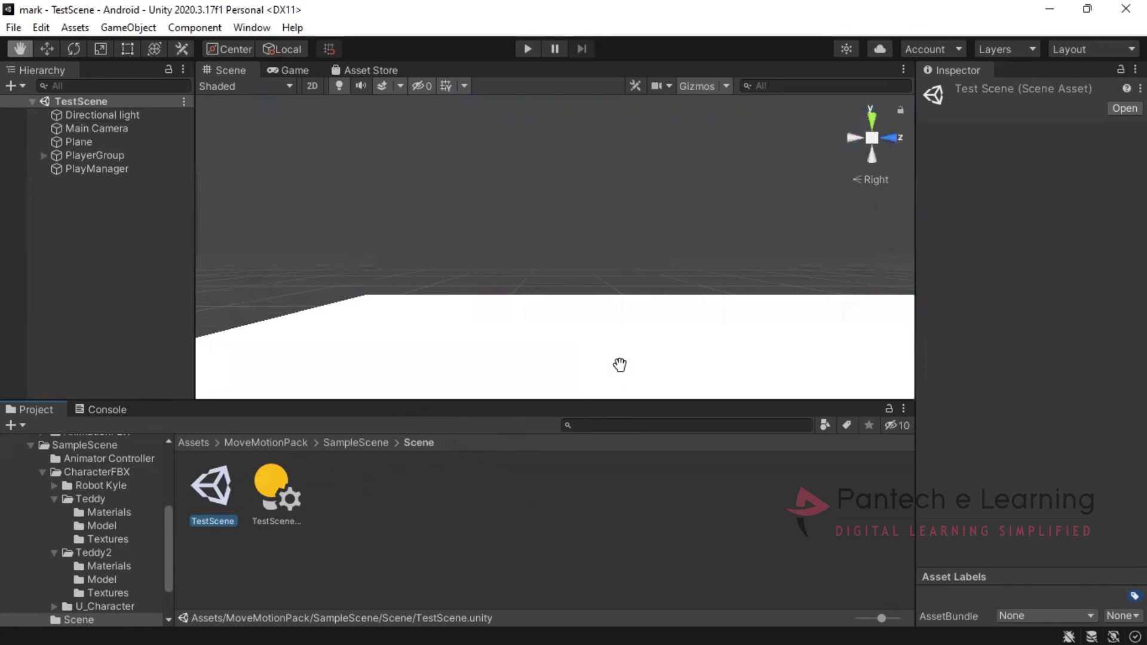
scroll(602, 276, down, 5)
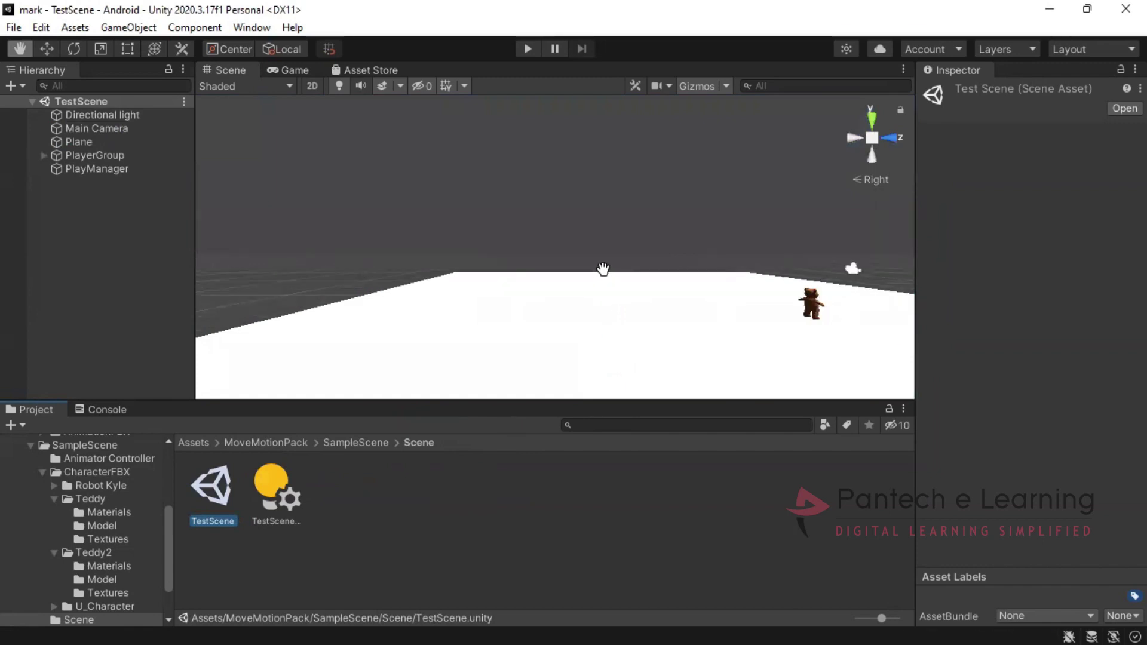
scroll(604, 269, down, 2)
scroll(603, 268, up, 3)
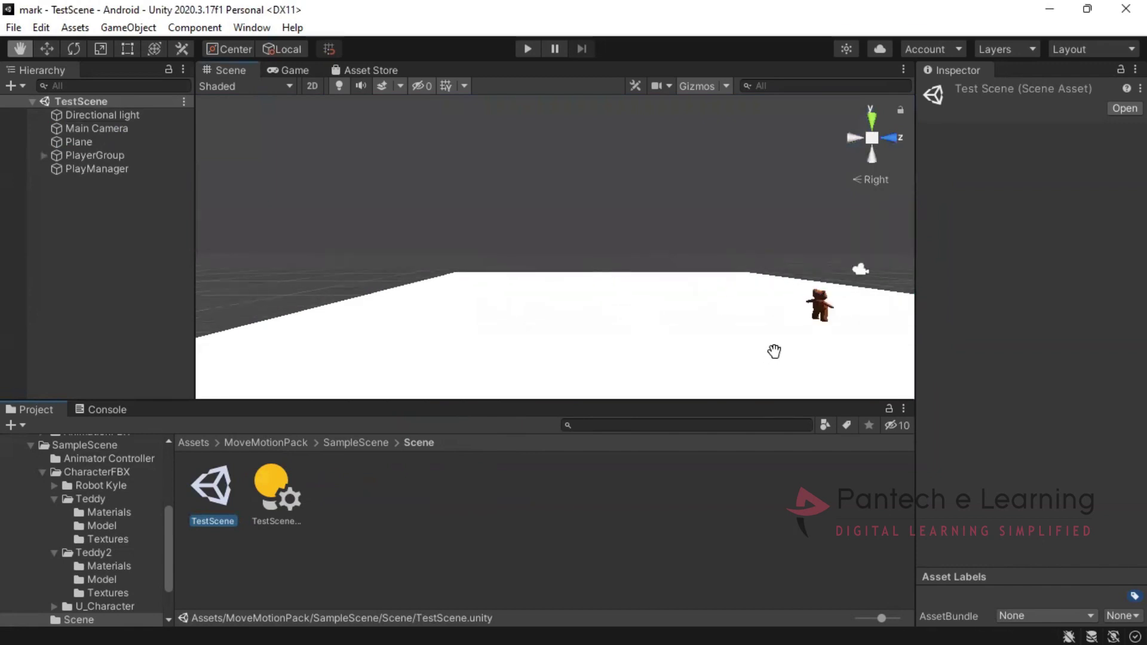
drag(775, 351, 558, 374)
click(276, 499)
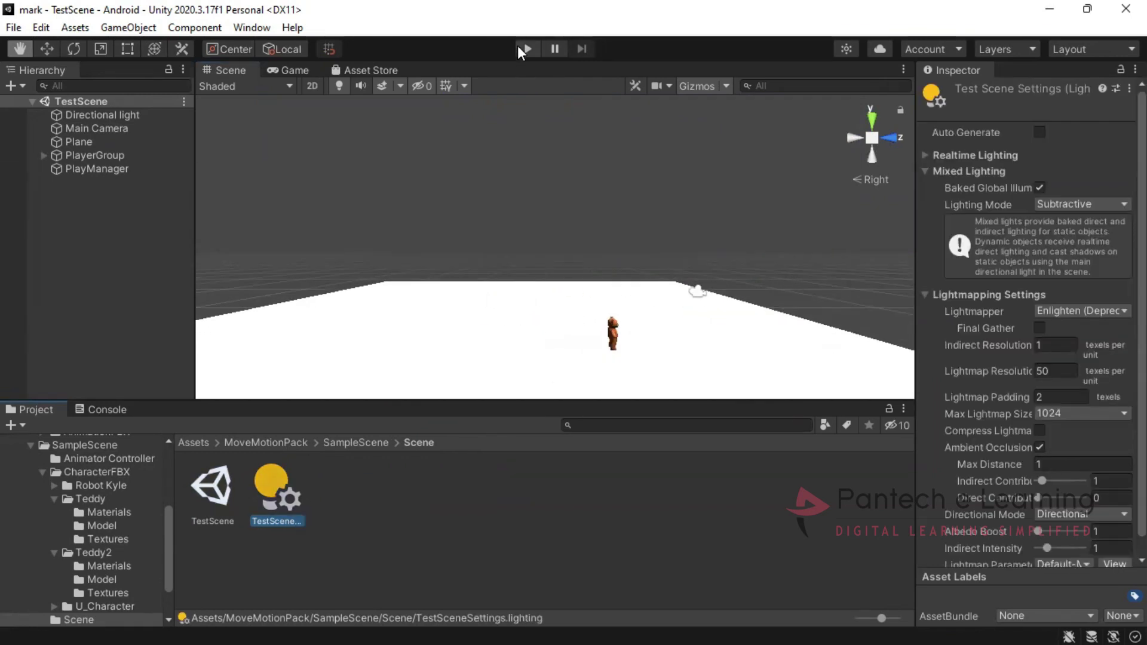
Play TestScene and cycle the teddy's animations to Basic_Run_02
click(519, 47)
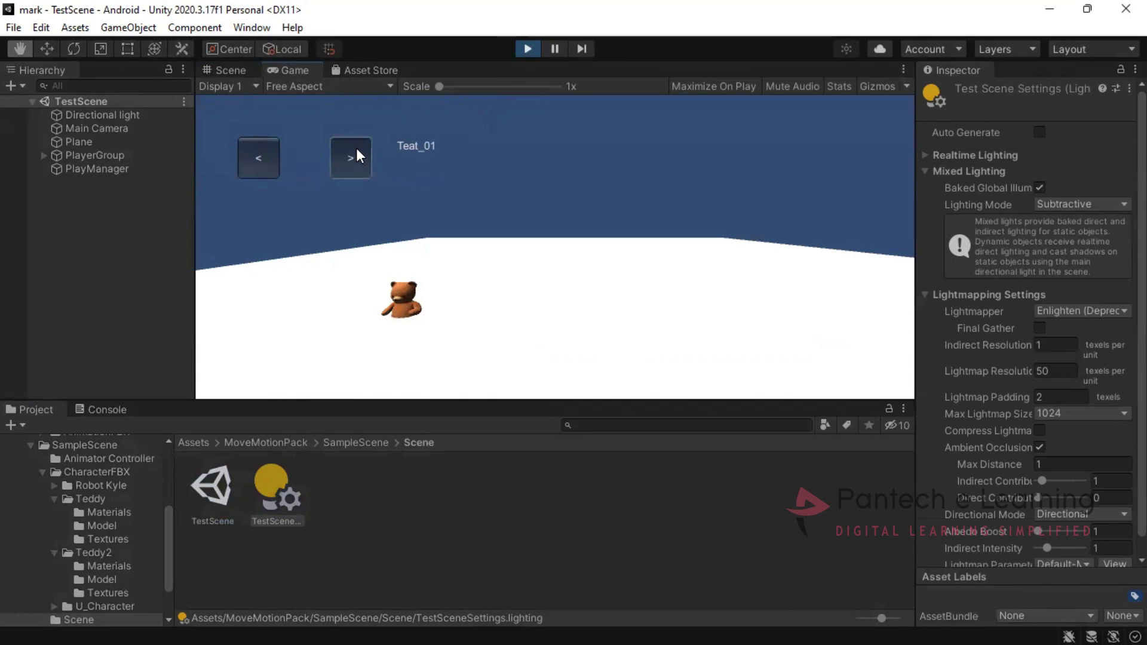
click(269, 152)
click(269, 157)
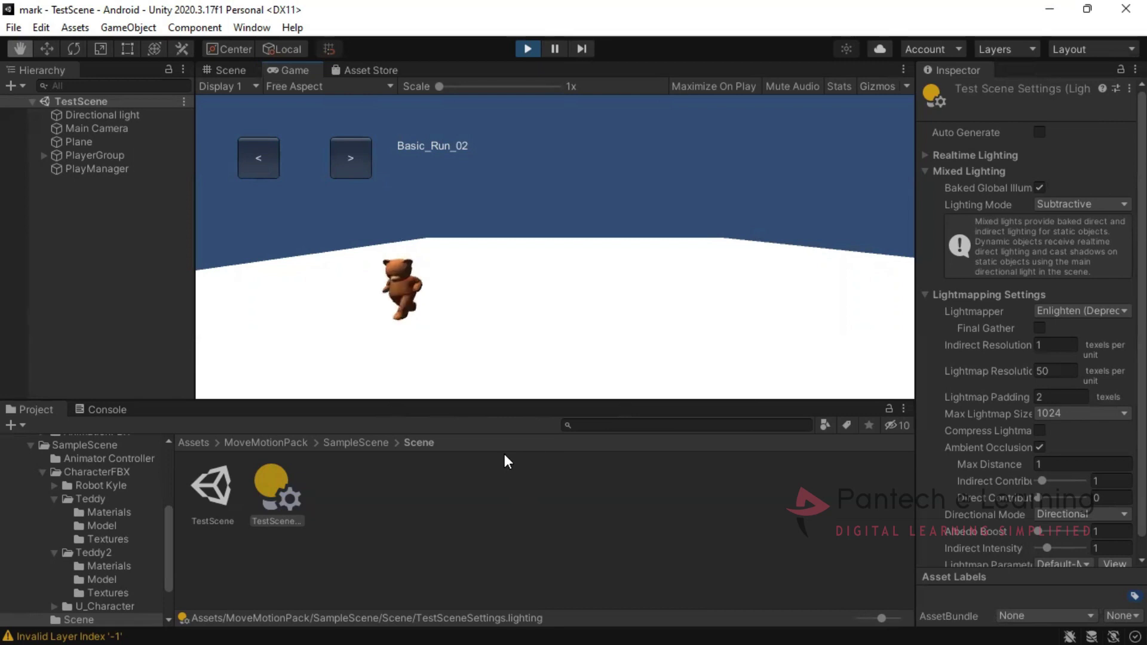
click(528, 50)
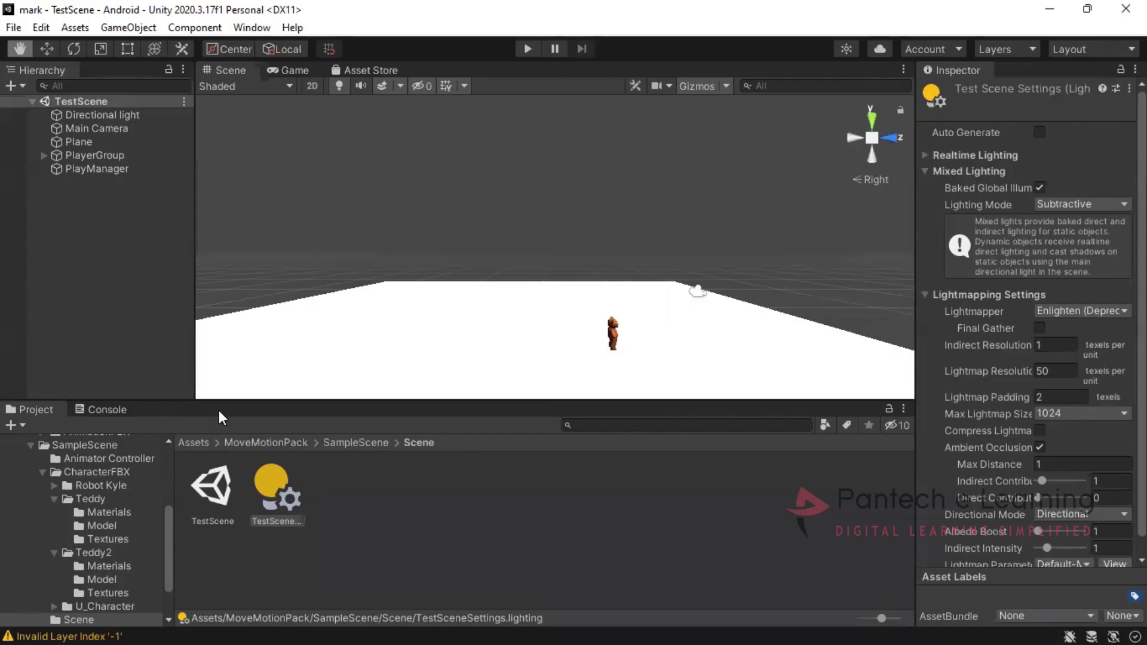
Create a C# script named 'hig' in the top-level Assets folder and select it
click(202, 442)
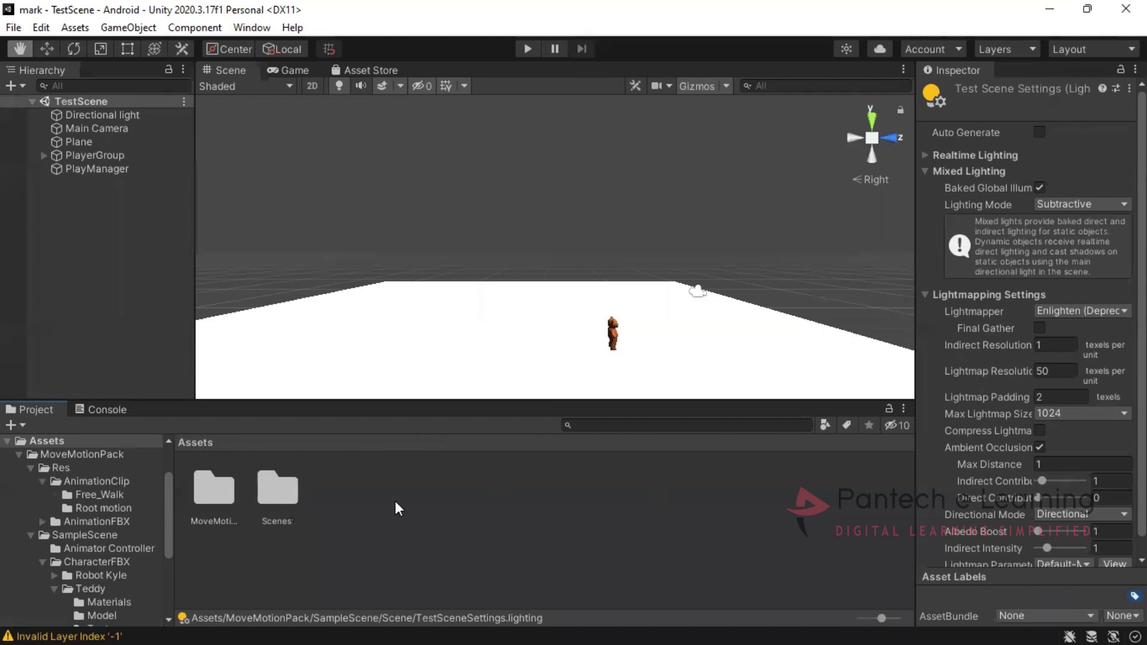
click(772, 472)
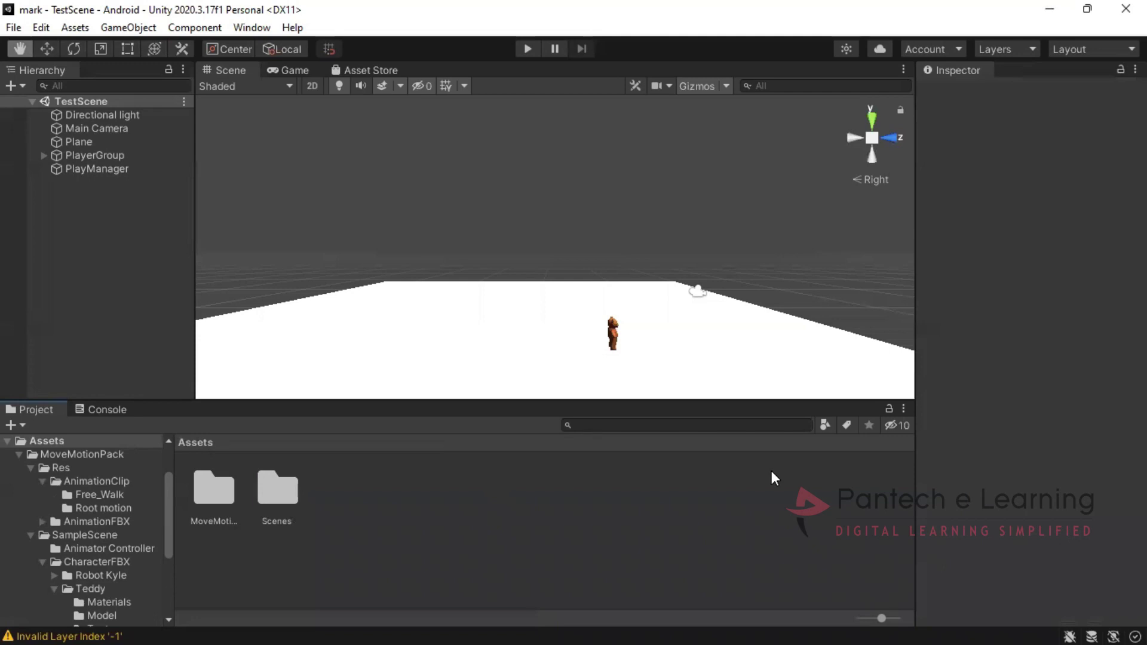
right_click(773, 472)
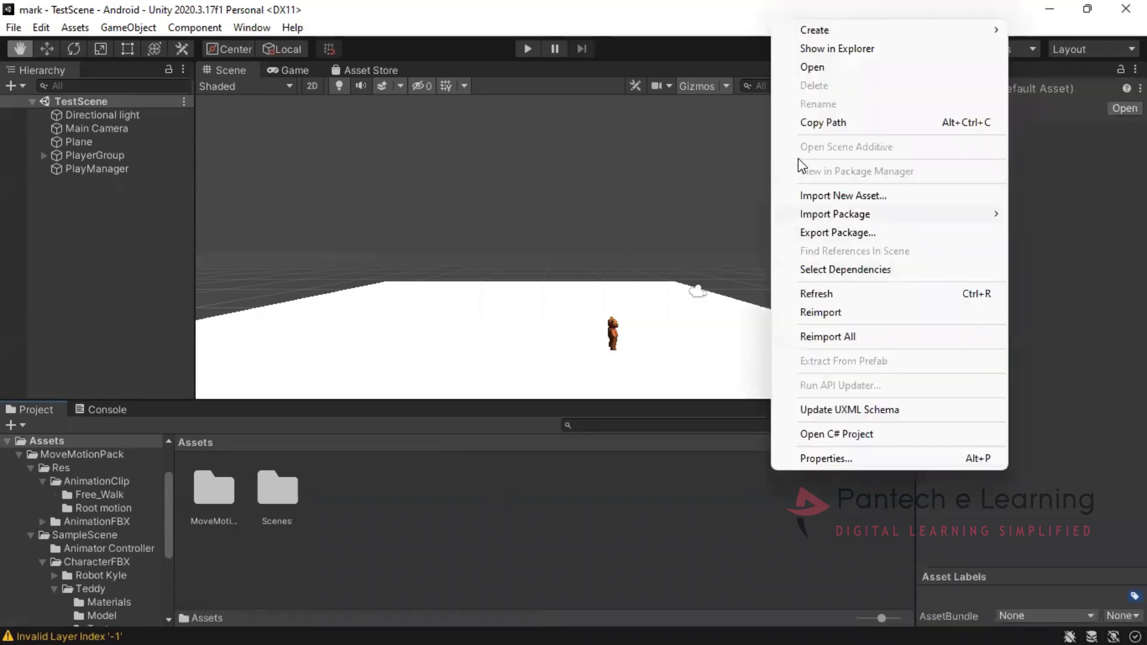
mouse_move(819, 27)
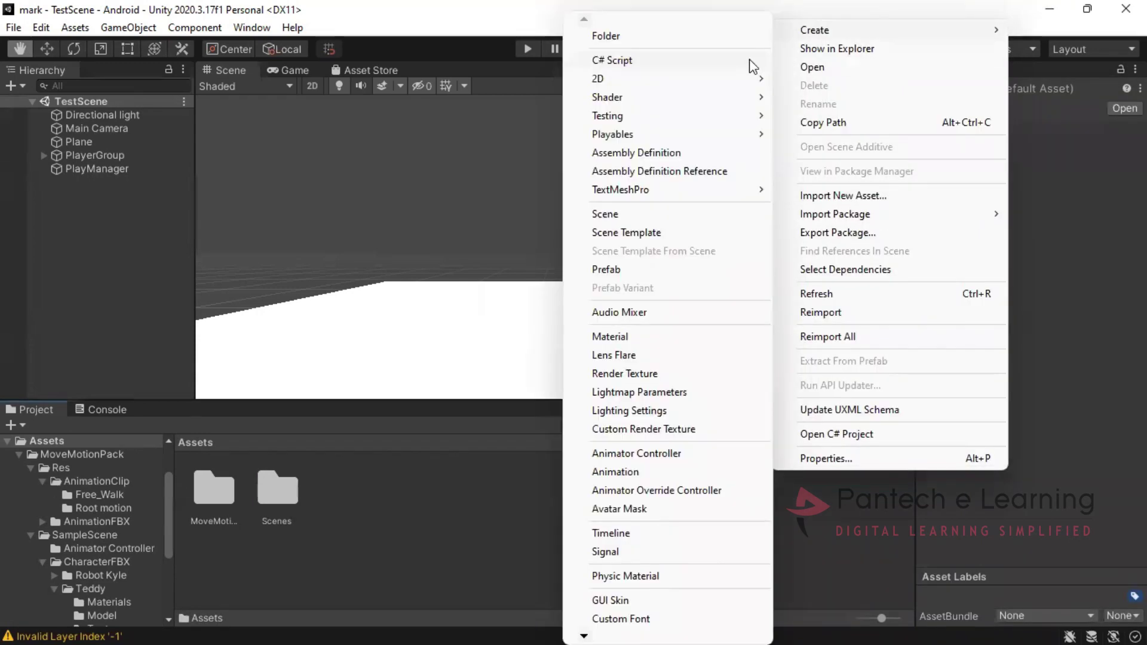
click(750, 60)
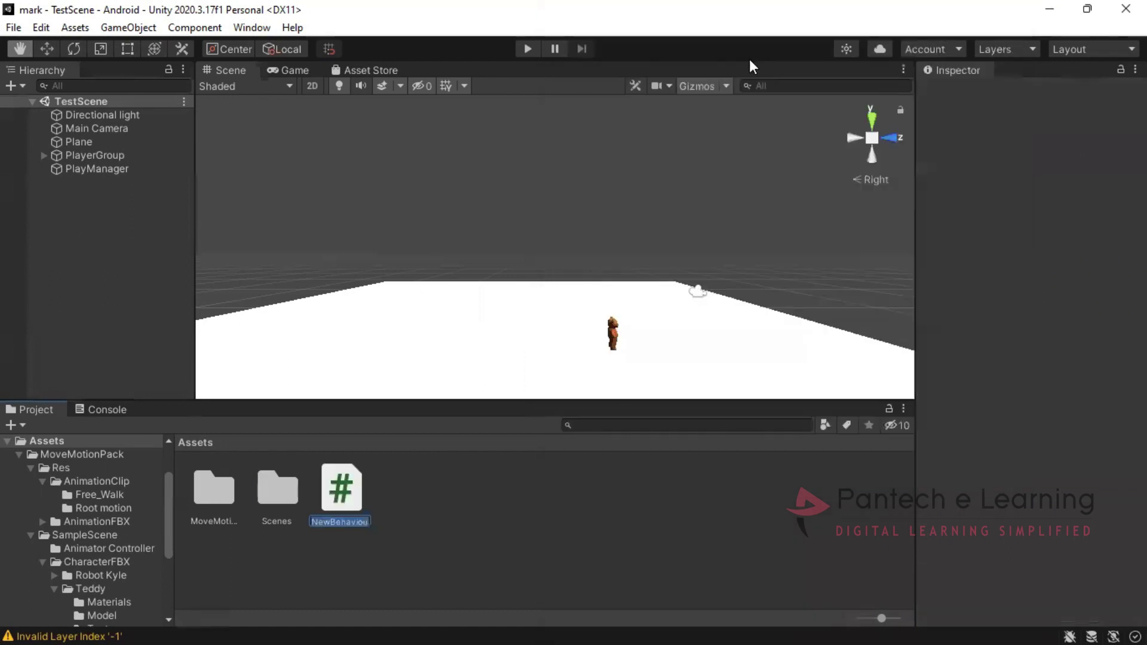
key(BackSpace)
text(hig)
key(Return)
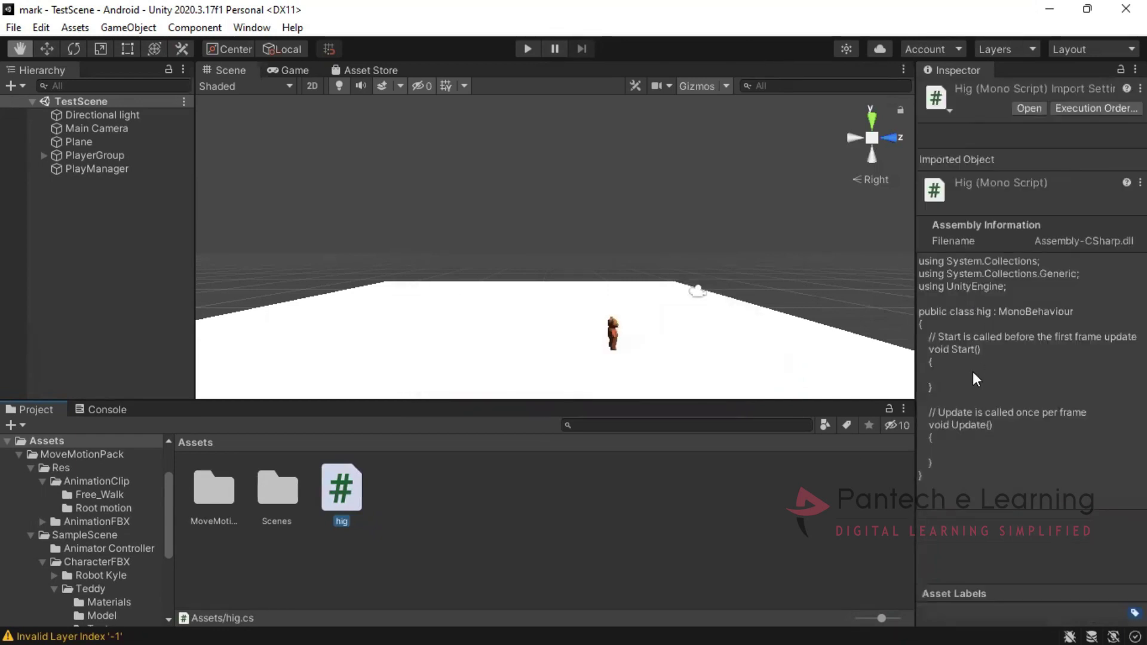
click(464, 486)
click(344, 483)
Open hig.cs in Visual Studio and look over its empty Start and Update methods
double_click(344, 483)
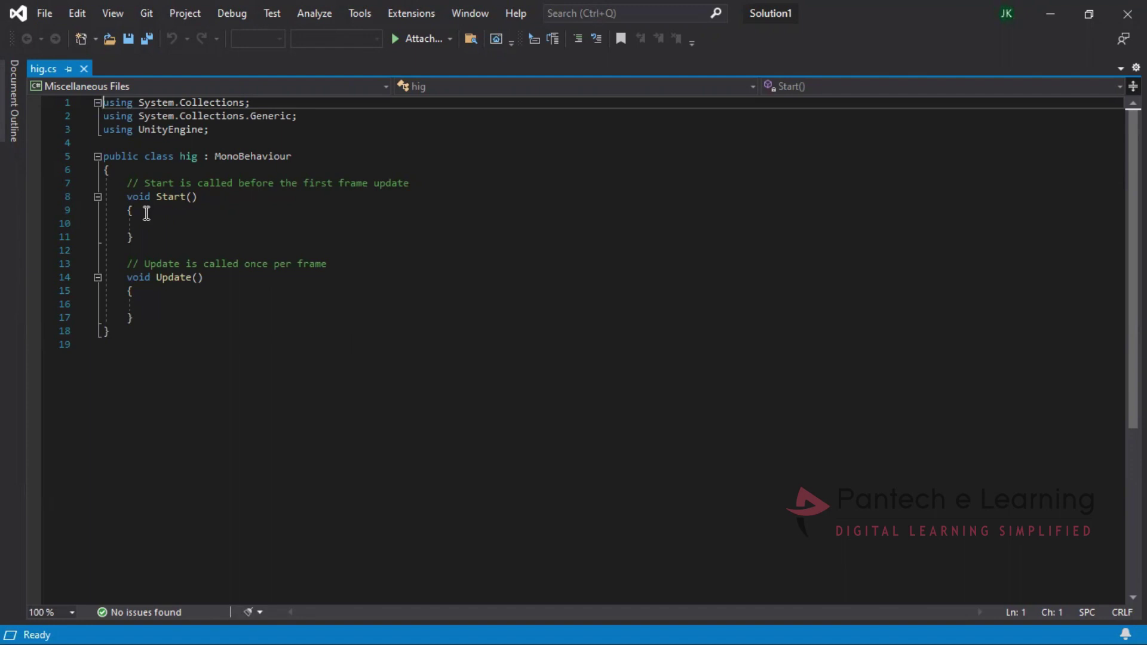
drag(146, 214, 149, 224)
drag(149, 282, 205, 284)
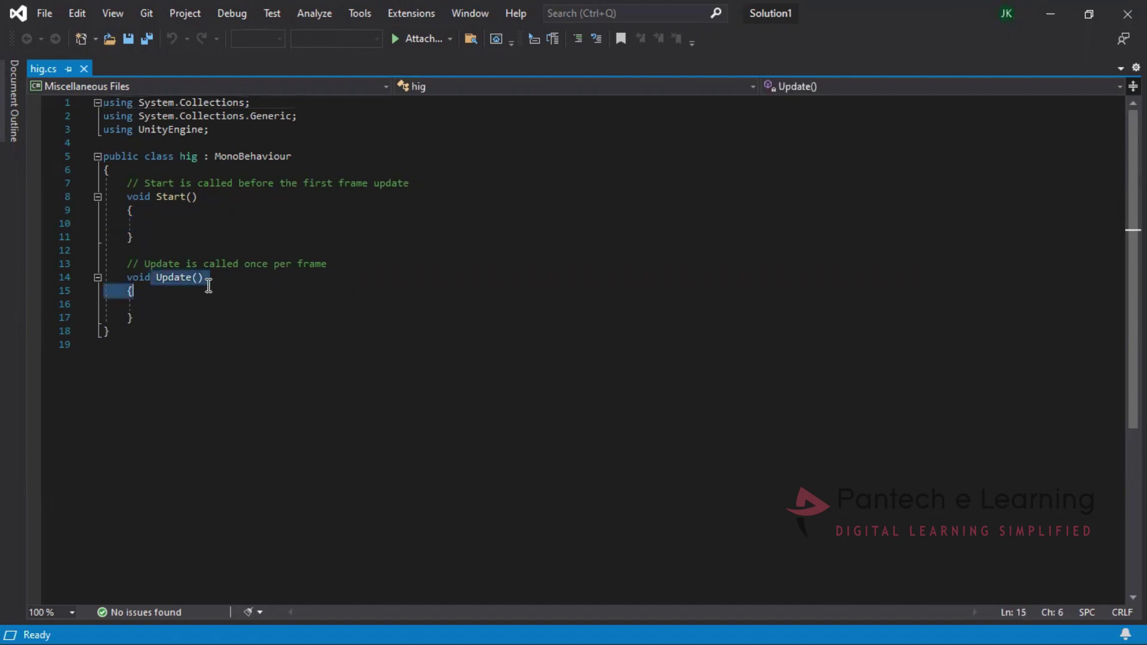
click(202, 300)
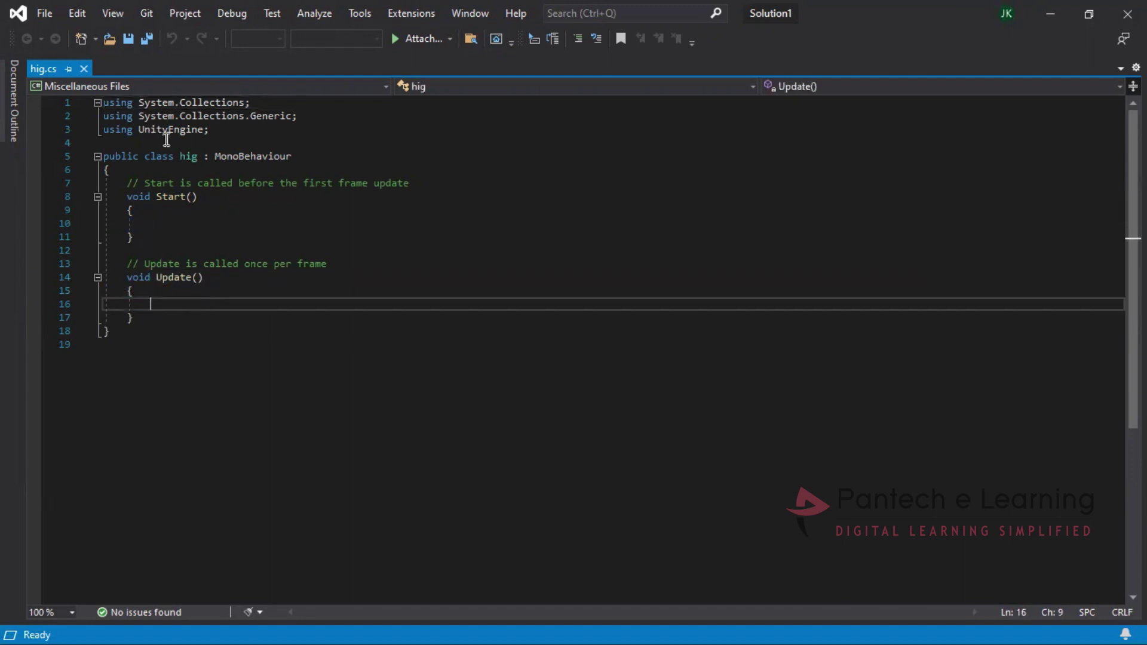
Review the default template's using directives and hig class declaration
click(178, 157)
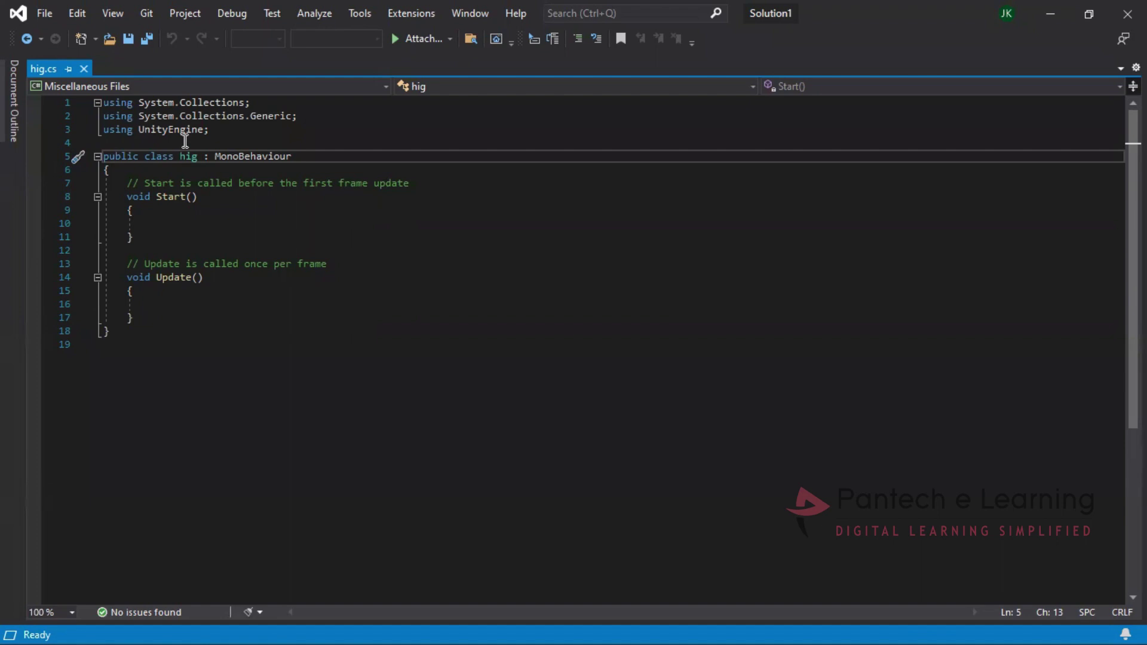
click(200, 104)
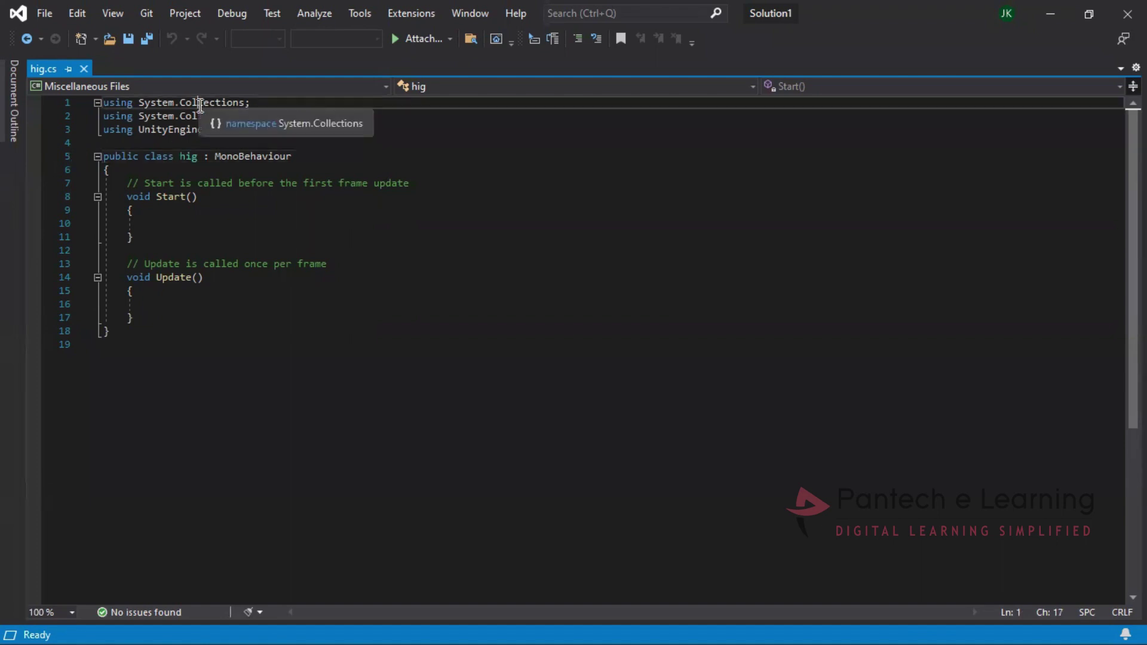
click(133, 103)
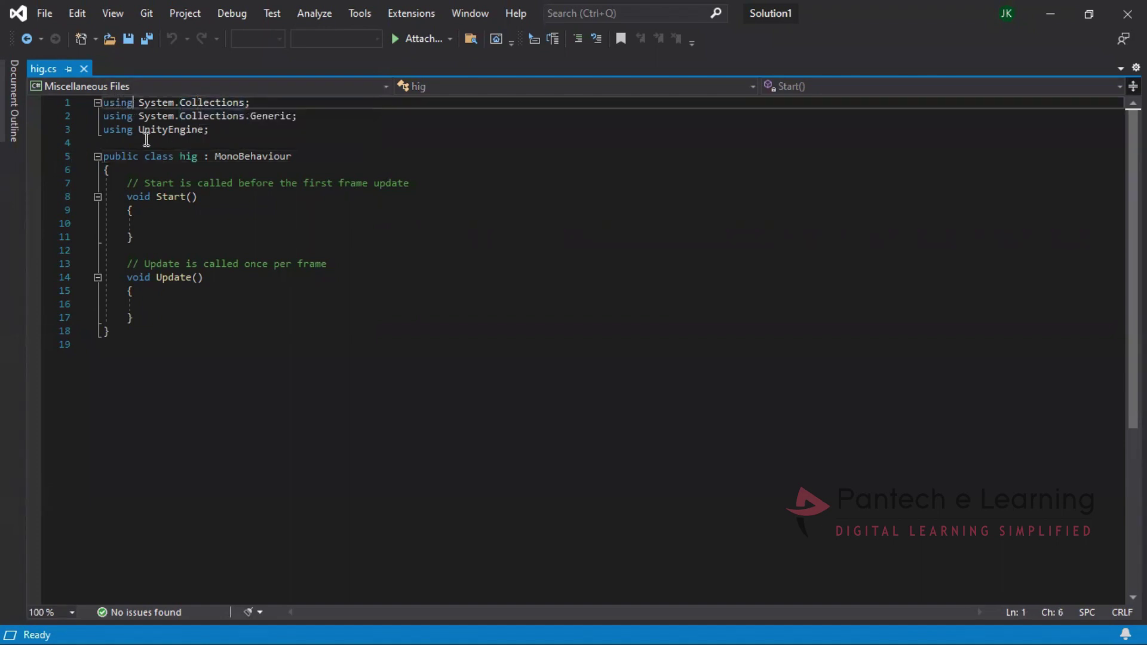
click(146, 141)
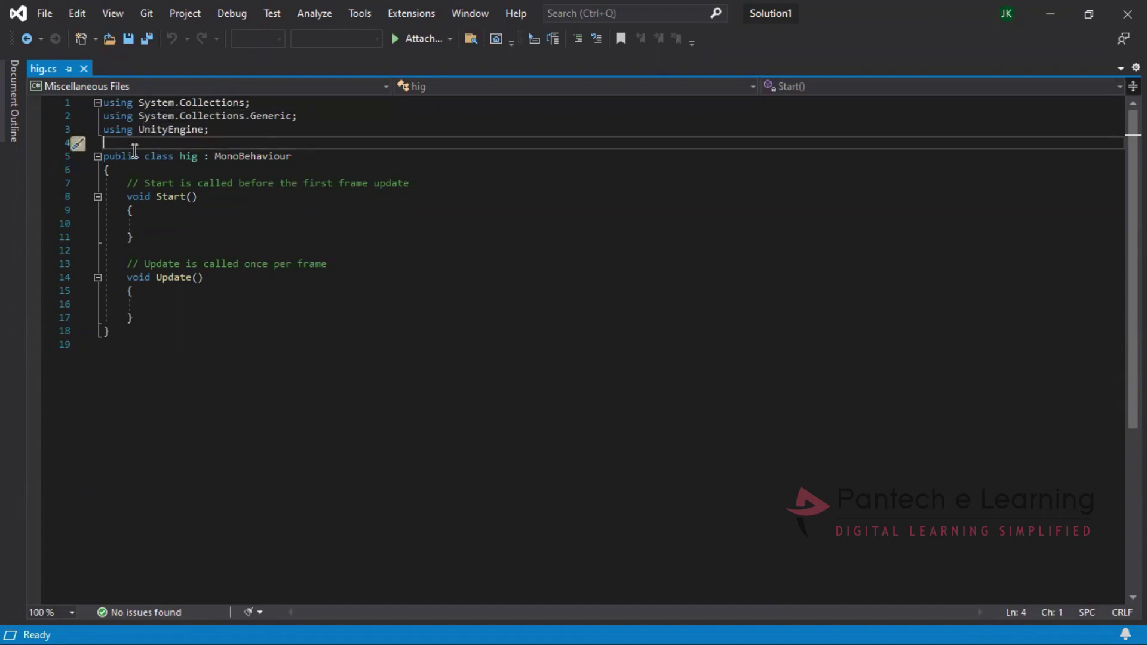
click(135, 169)
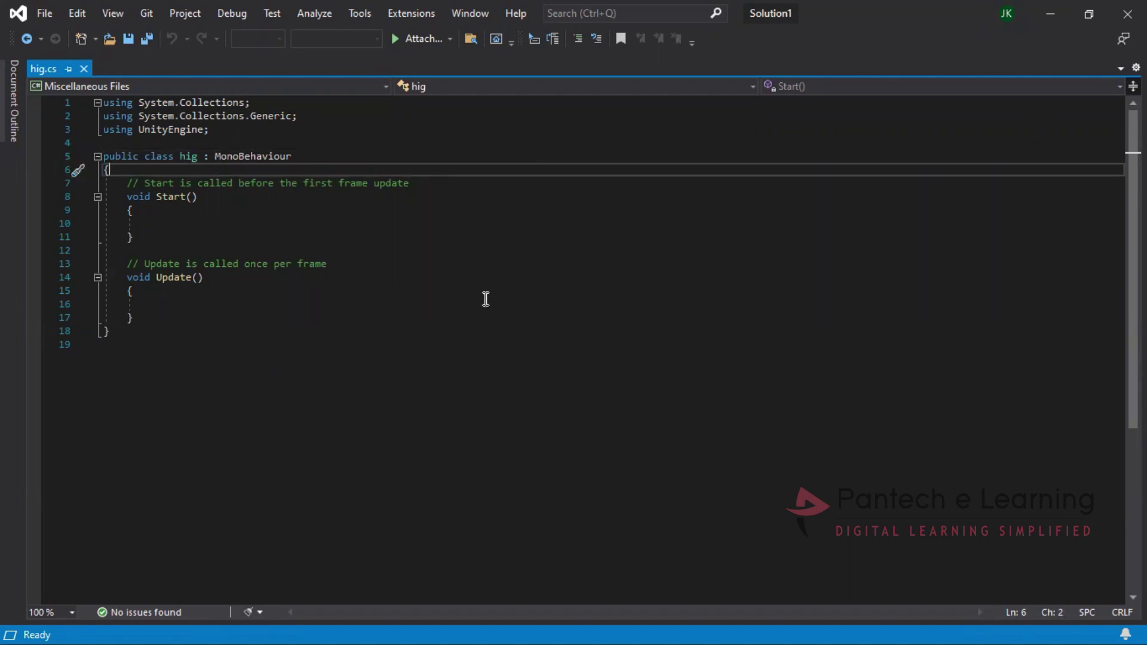
Open PlayManager.cs from the sample scene's Scripts folder in Visual Studio
double_click(1035, 20)
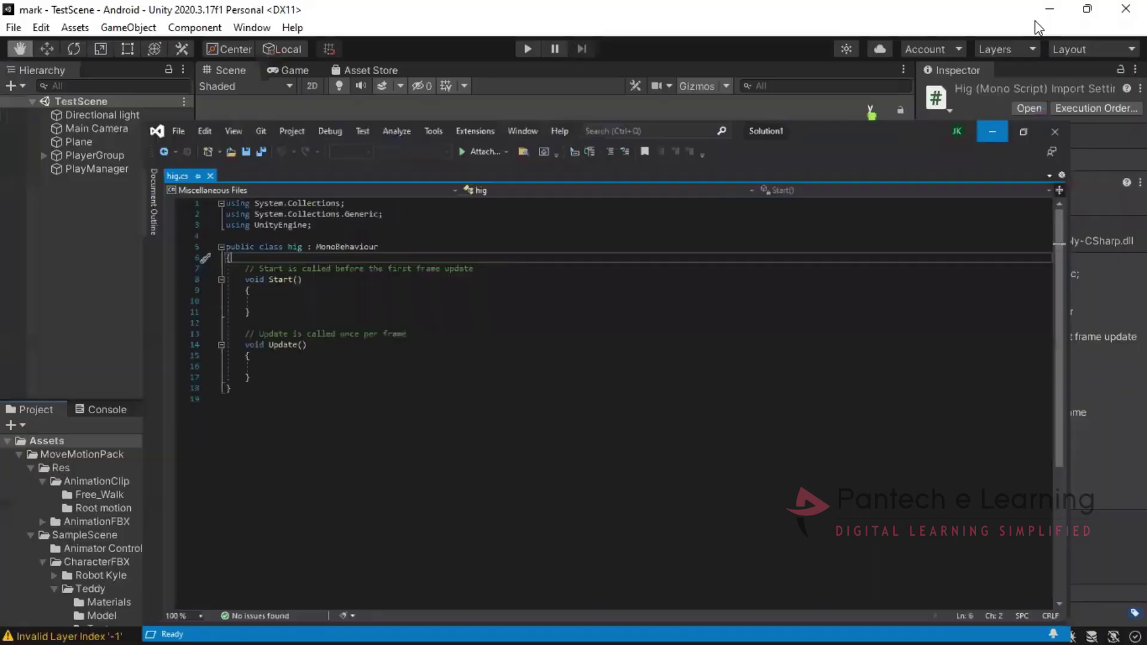
click(1034, 21)
double_click(274, 493)
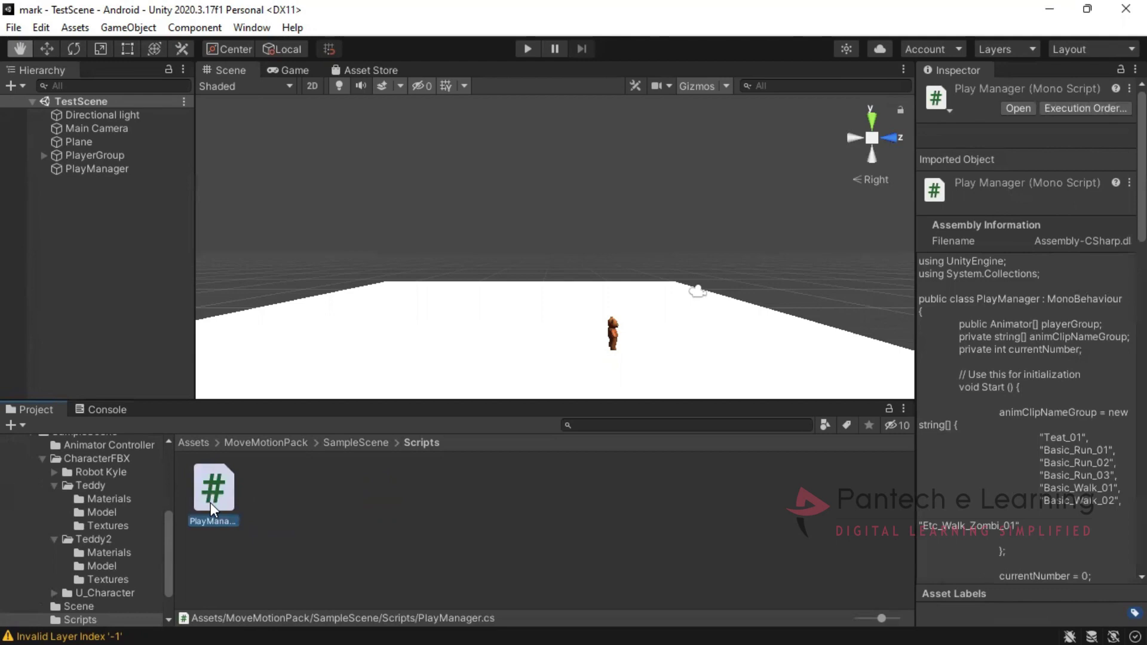
double_click(211, 502)
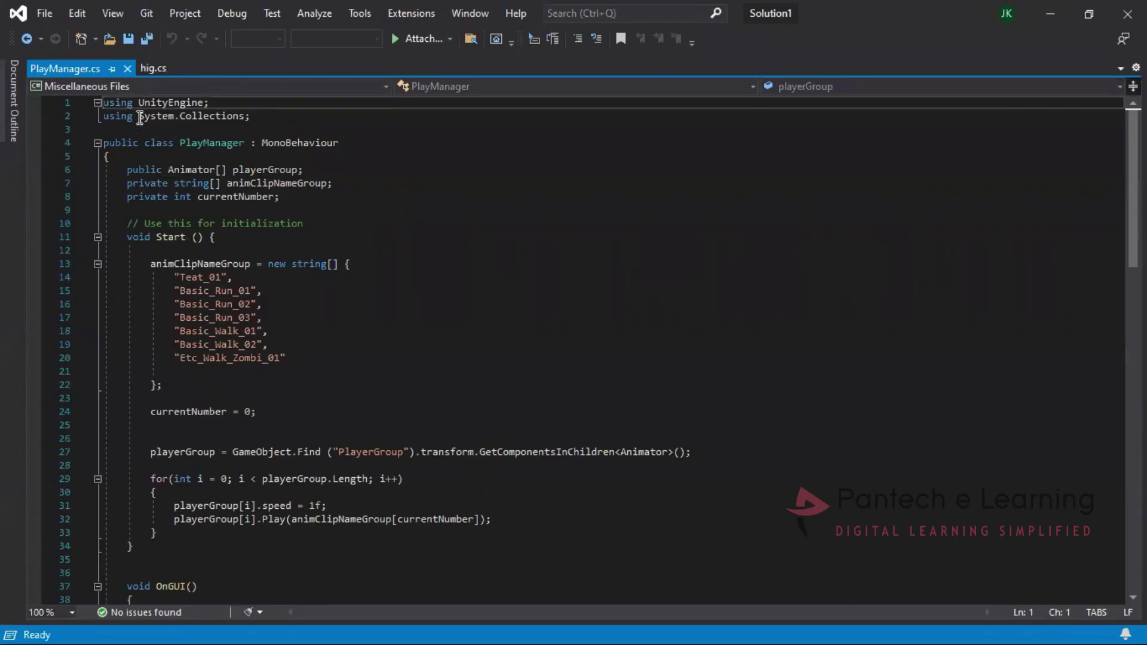
Read through PlayManager's Start setup and OnGUI animation-switching buttons
scroll(167, 276, down, 7)
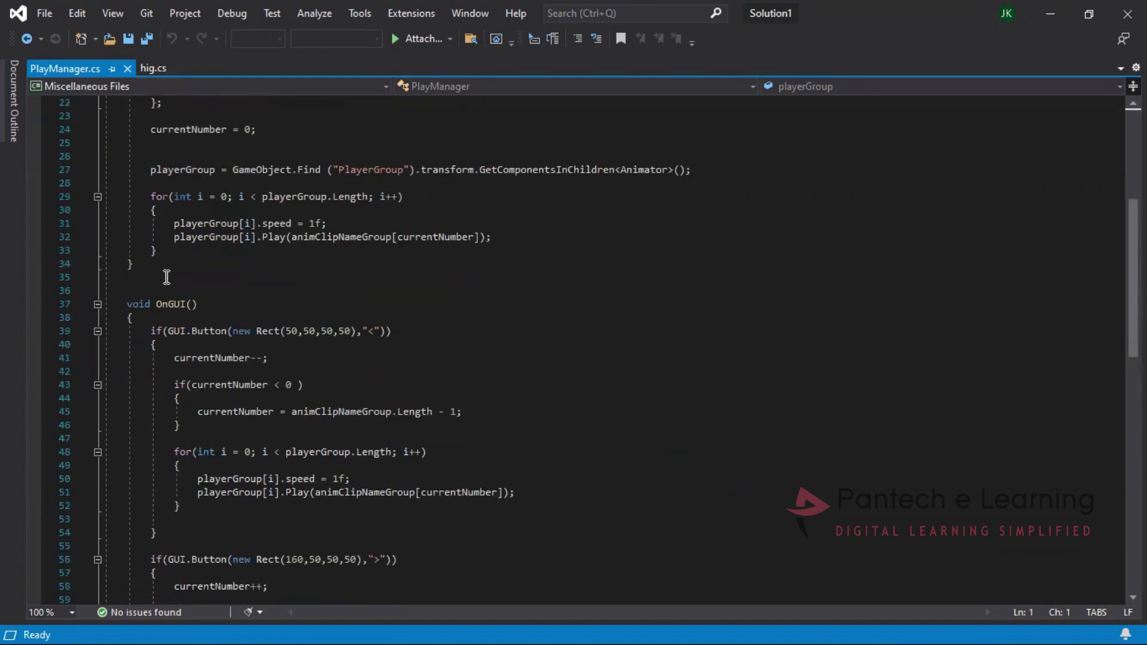
scroll(166, 276, down, 9)
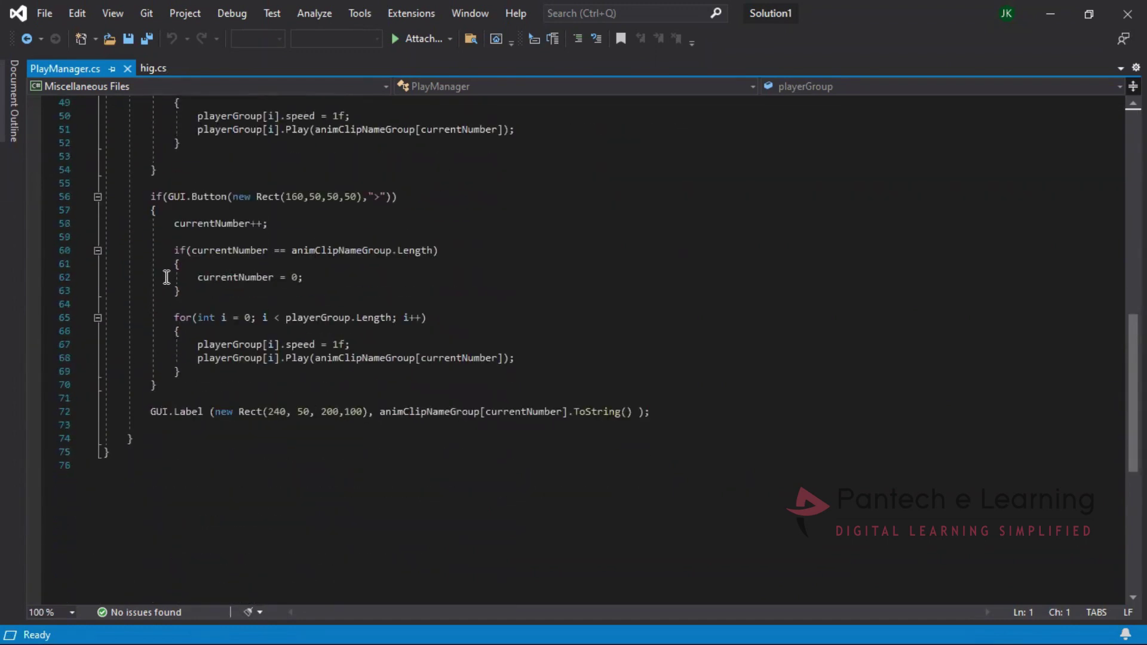
scroll(166, 251, down, 5)
scroll(173, 263, up, 20)
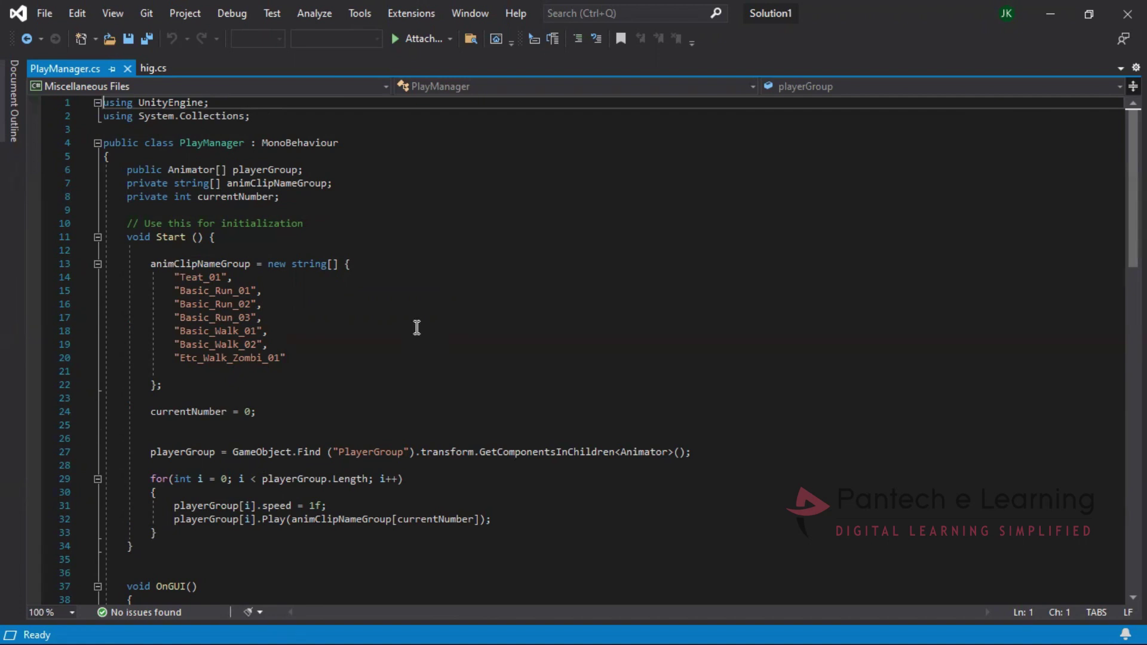
Close the PlayManager.cs tab and switch back to the Unity editor
click(126, 68)
key(alt+Tab)
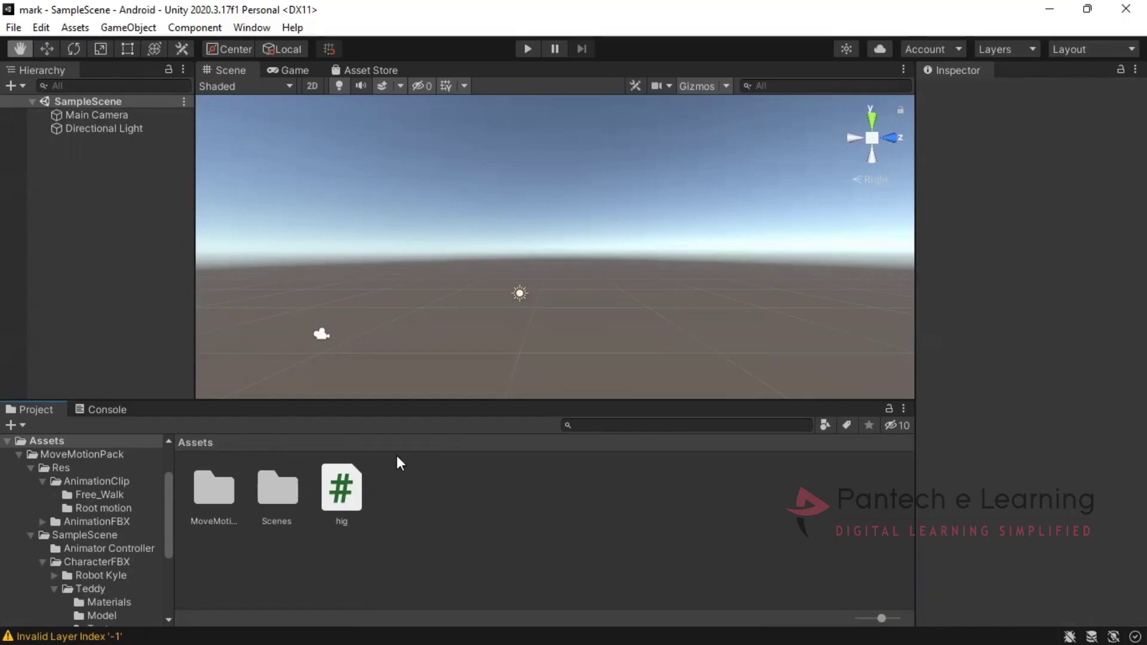